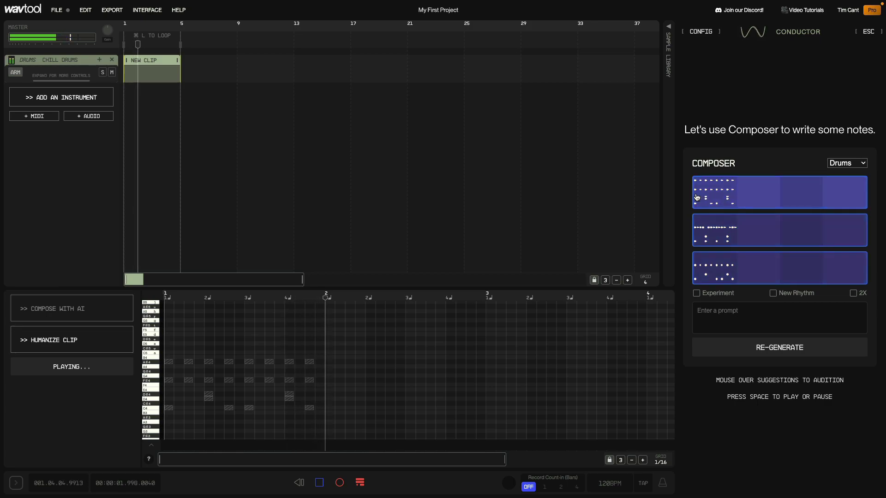
# Audition the second and third drum suggestions and regenerate the set
pyautogui.moveTo(704, 238)
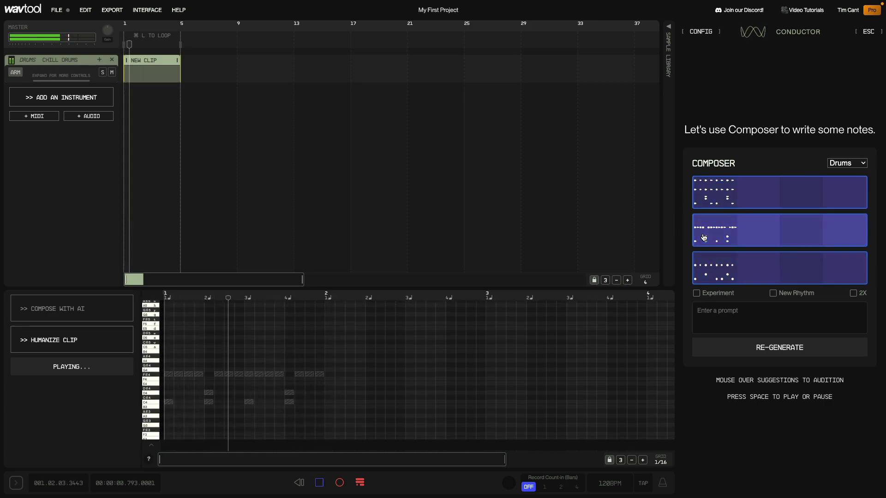
pyautogui.moveTo(712, 277)
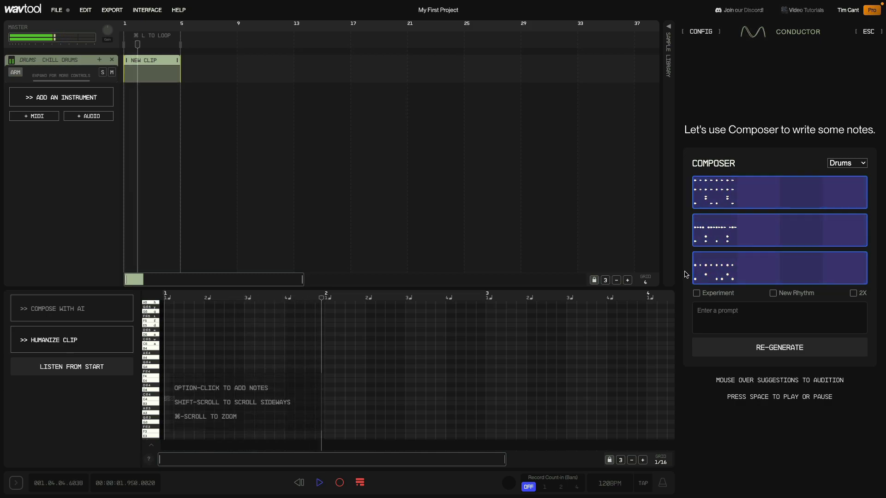
pyautogui.click(711, 350)
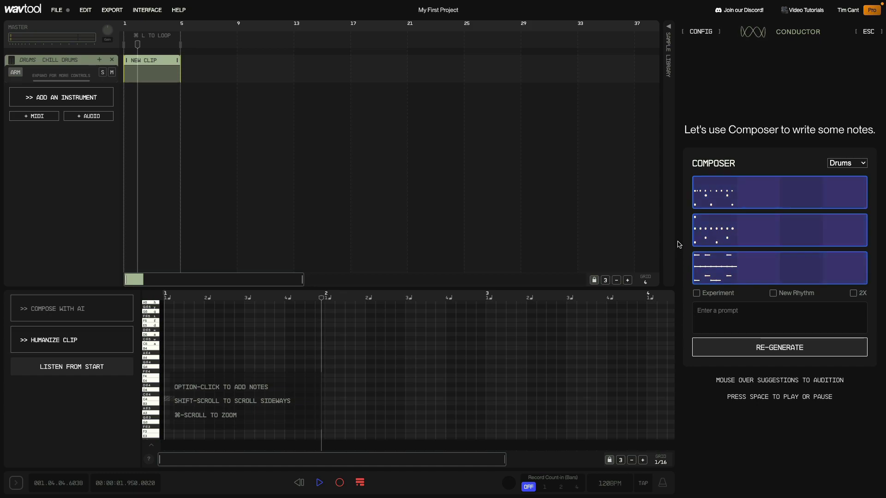
# Audition the new drum suggestions and add the second one as the clip's first bar
pyautogui.moveTo(702, 195)
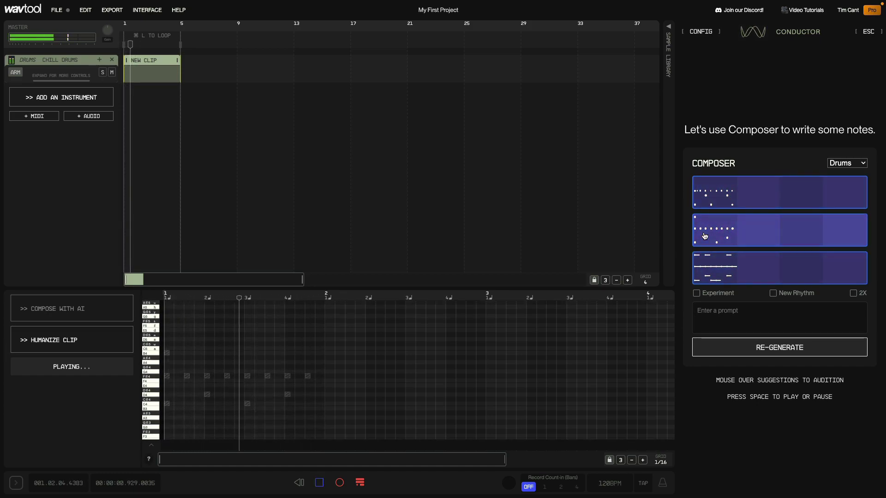
pyautogui.moveTo(707, 274)
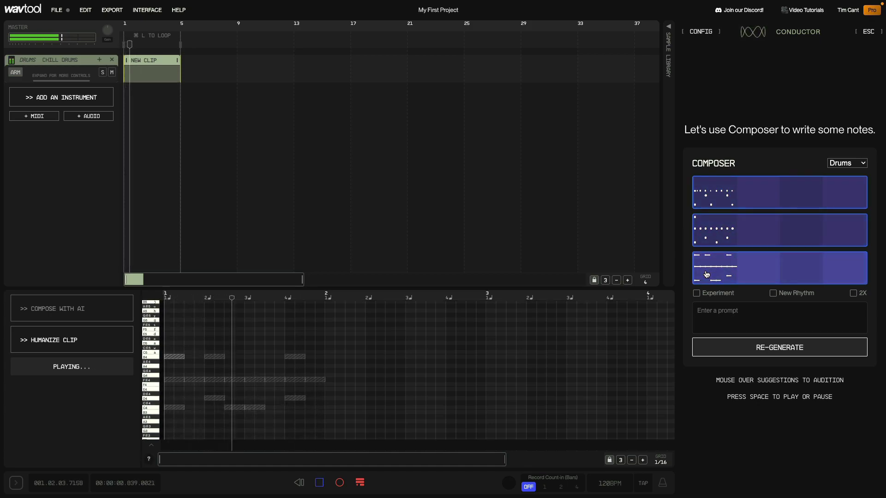
pyautogui.click(695, 236)
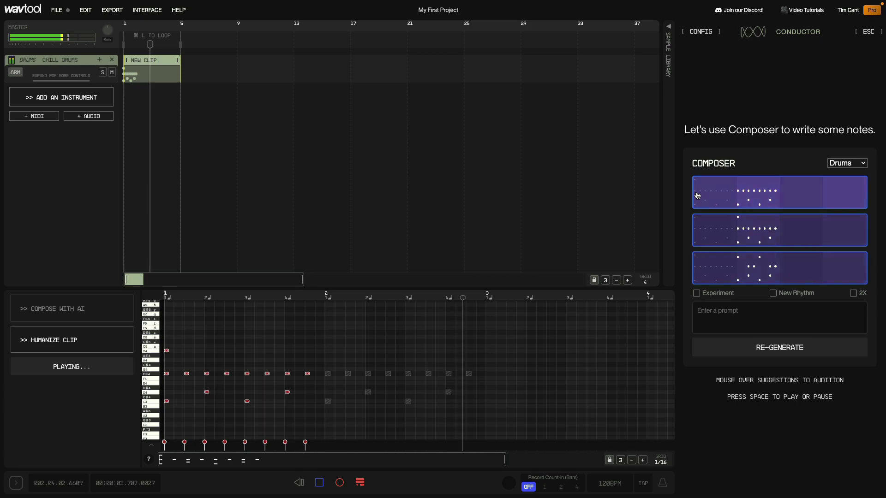
# Audition the suggestions for the second bar and add the first one to the drum clip
pyautogui.moveTo(715, 237)
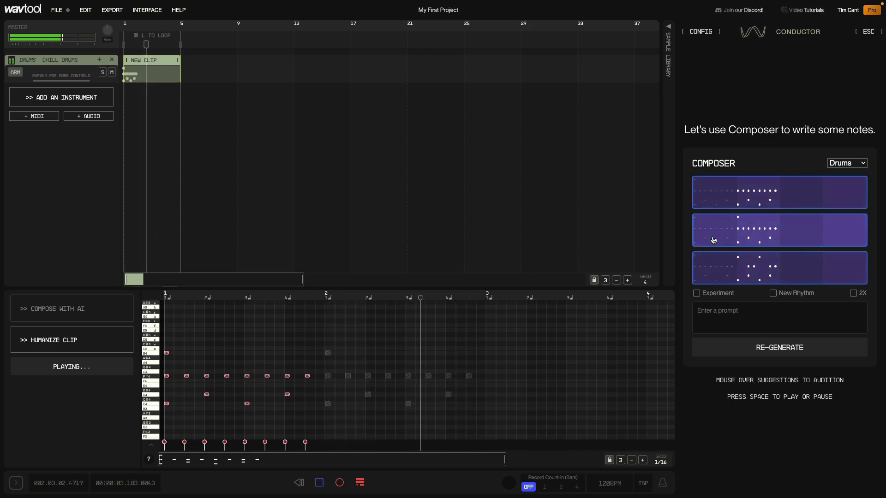
pyautogui.moveTo(712, 274)
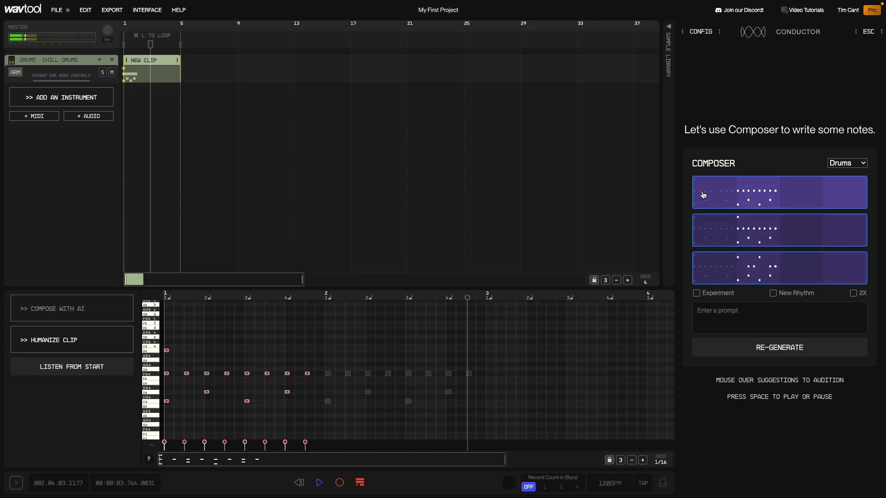
pyautogui.click(739, 194)
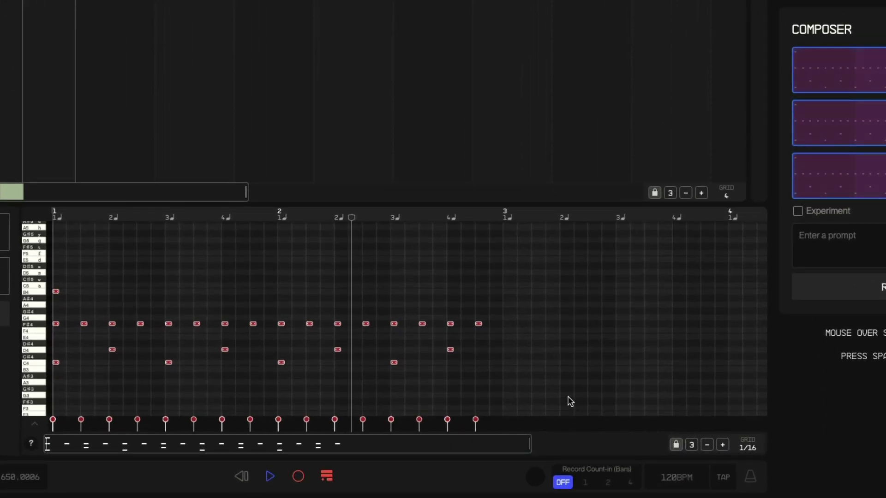
# Nudge the F#4 note at the start of bar 2 up and down in pitch and one step later, returning it to its place
pyautogui.moveTo(535, 438); pyautogui.dragTo(337, 444)
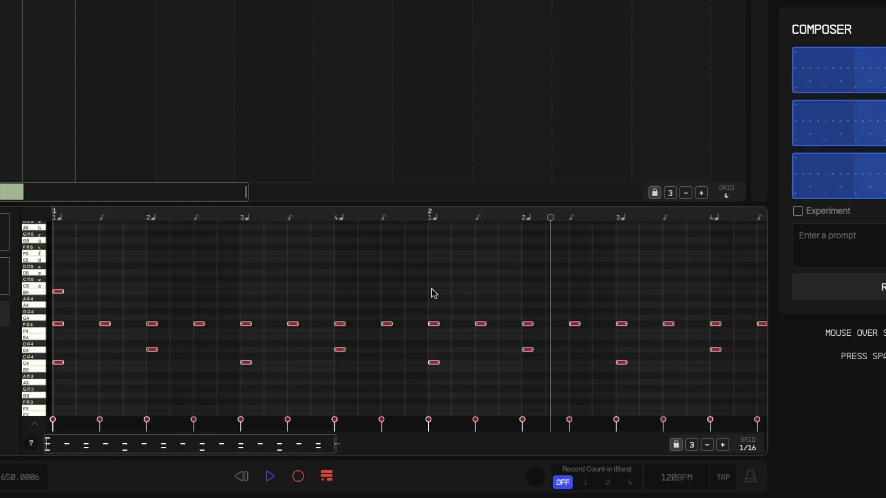
pyautogui.click(434, 294)
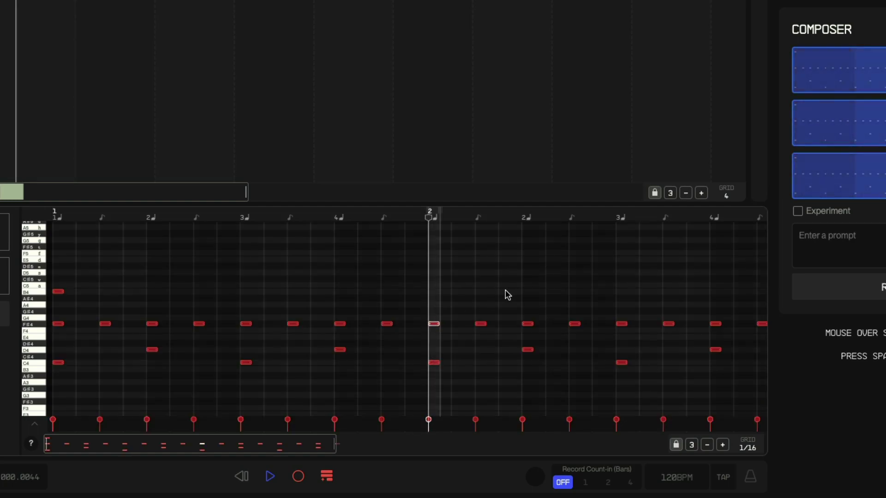
pyautogui.press('Up')
pyautogui.press('Up')
pyautogui.press('Up')
pyautogui.press('Down')
pyautogui.press('Down')
pyautogui.press('Down')
pyautogui.press('Right')
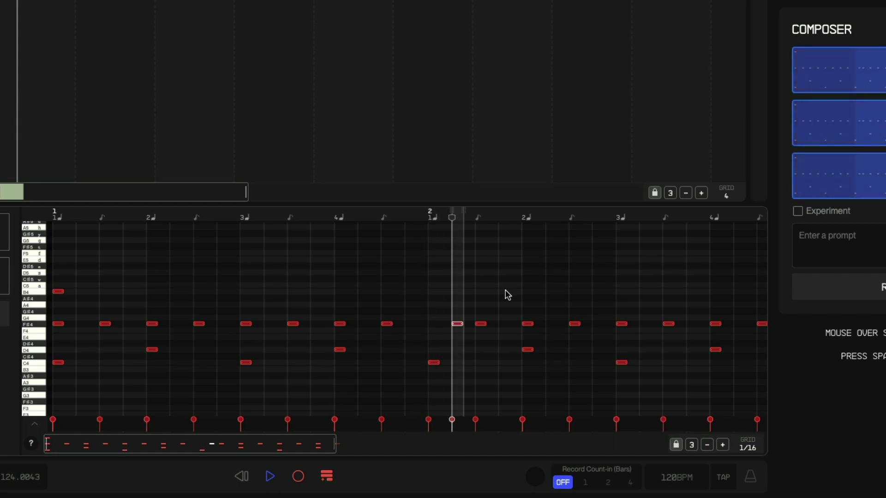
pyautogui.press('Left')
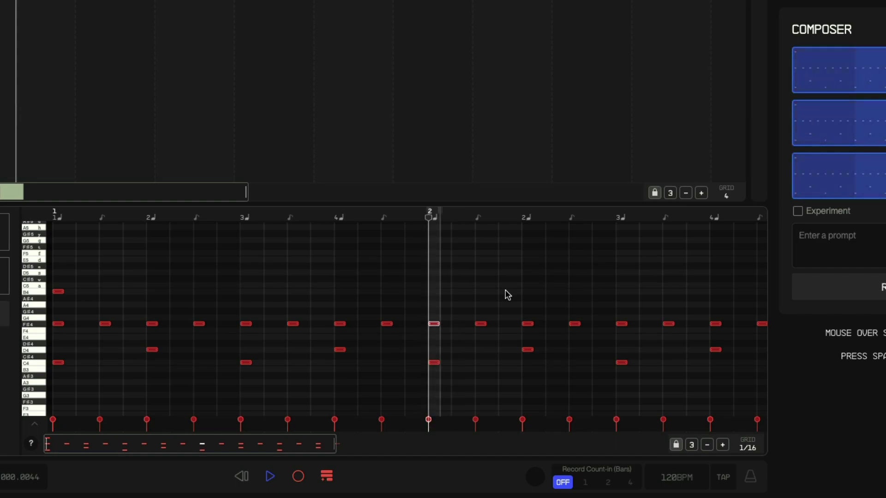
# Add a B4 note at the start of bar 2 and delete it again
pyautogui.click(432, 290)
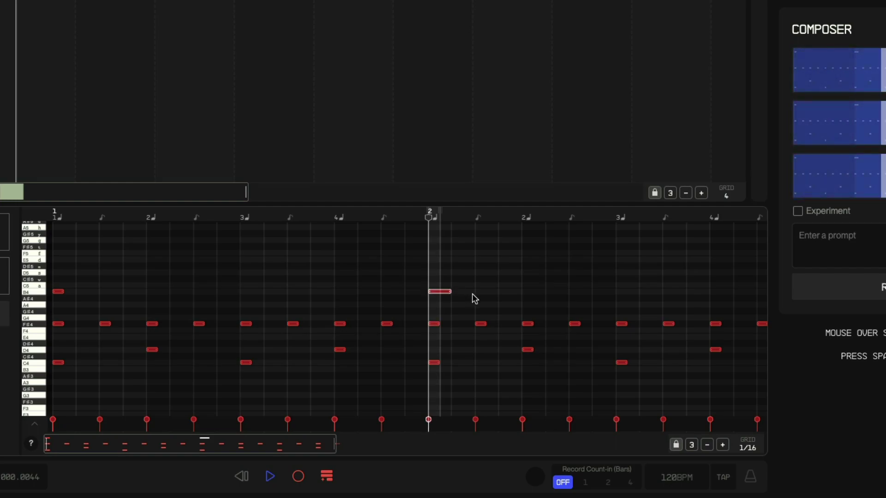
pyautogui.click(441, 291)
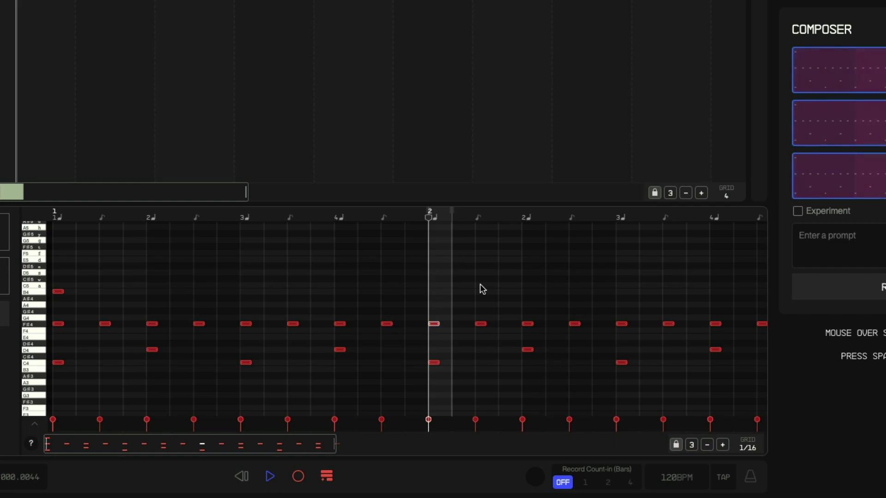
# Audition the suggestions for the third bar and add the first one to the drum clip
pyautogui.moveTo(752, 193)
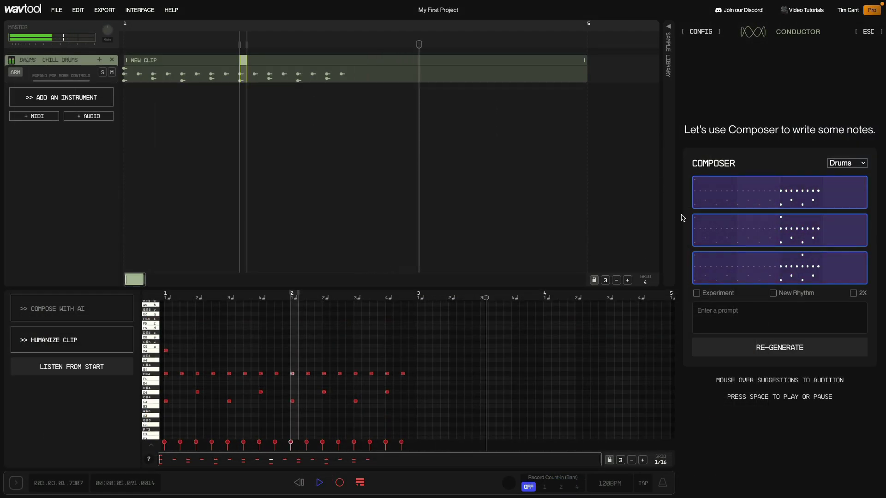
pyautogui.moveTo(697, 271)
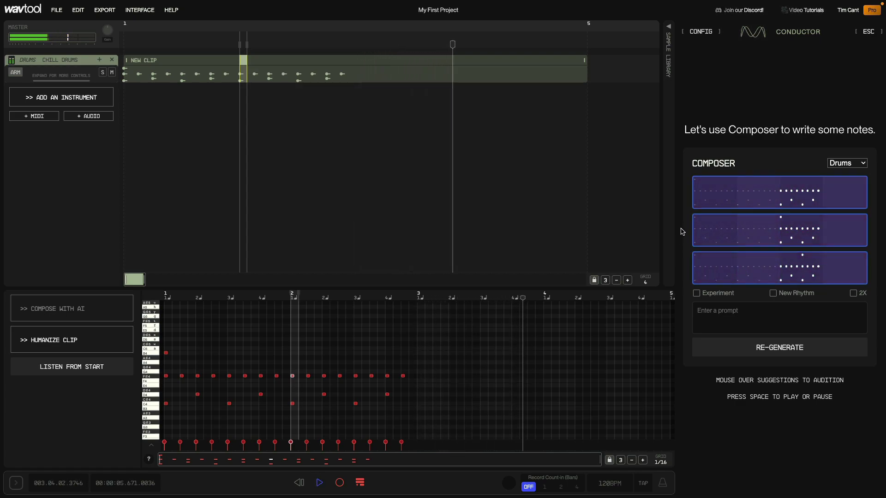
pyautogui.click(698, 192)
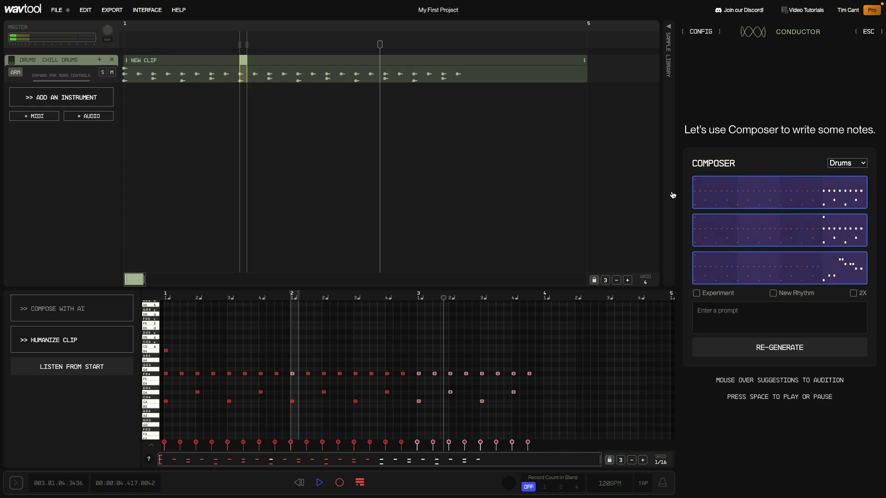
# Regenerate and audition fourth-bar drum suggestions with Experiment and New Rhythm enabled, regenerate once more and add the first one
pyautogui.moveTo(724, 195)
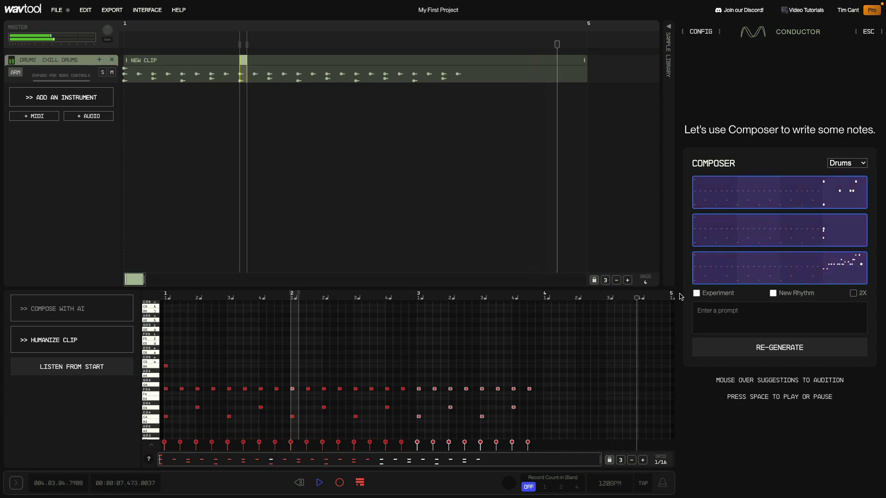
pyautogui.click(708, 353)
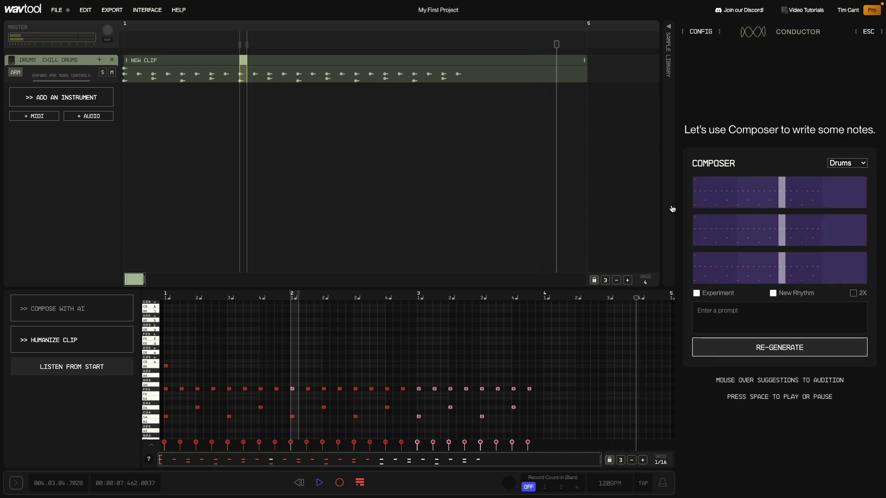
pyautogui.moveTo(716, 191)
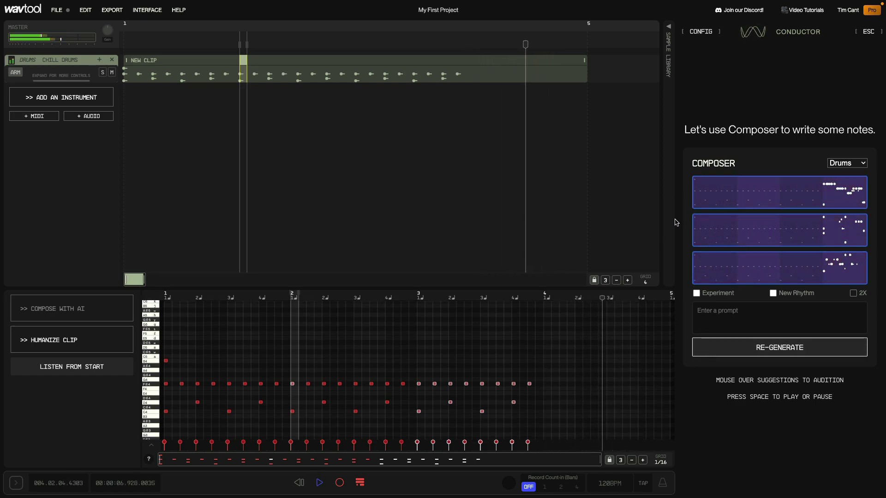
pyautogui.moveTo(718, 228)
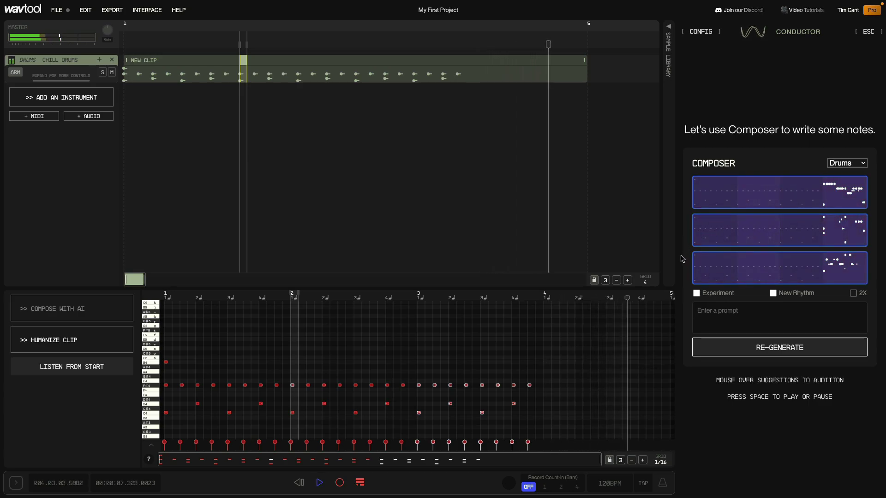
pyautogui.moveTo(728, 274)
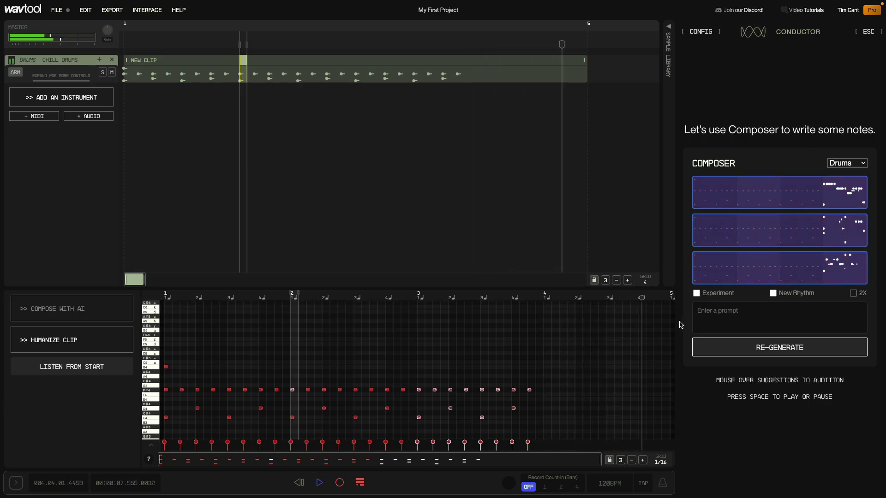
pyautogui.click(705, 353)
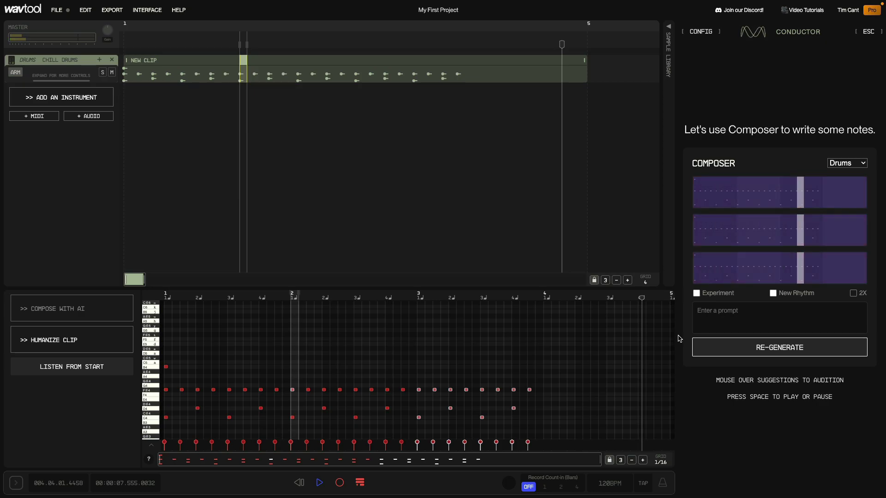
pyautogui.click(701, 185)
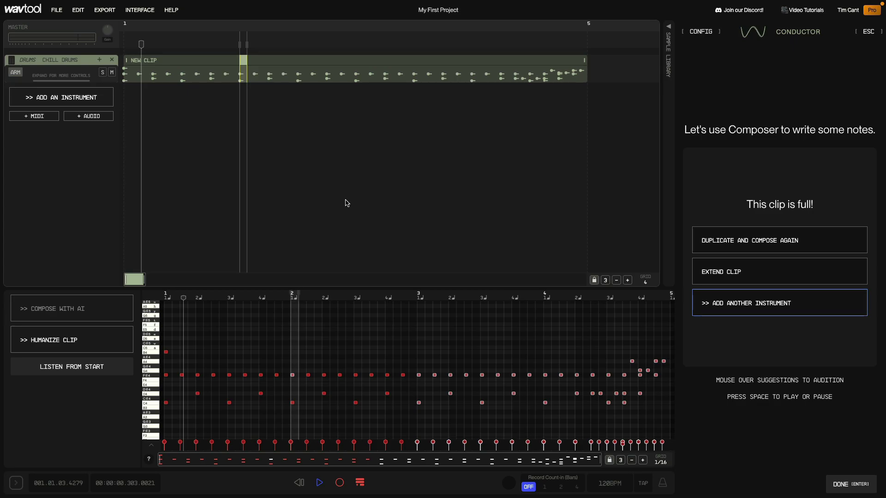
# Activate looping, stretch the loop over the whole four-bar drum clip and play it back
pyautogui.press('super+l')
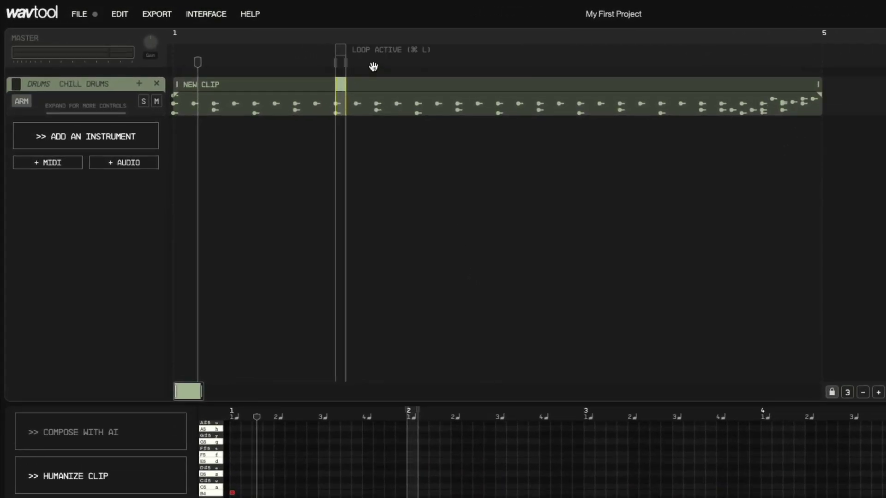
pyautogui.moveTo(385, 52); pyautogui.dragTo(698, 66)
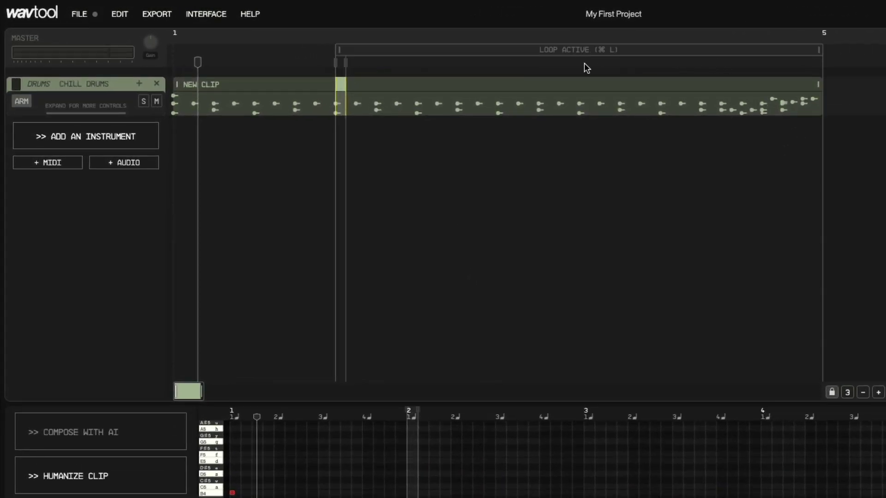
pyautogui.moveTo(335, 50); pyautogui.dragTo(188, 56)
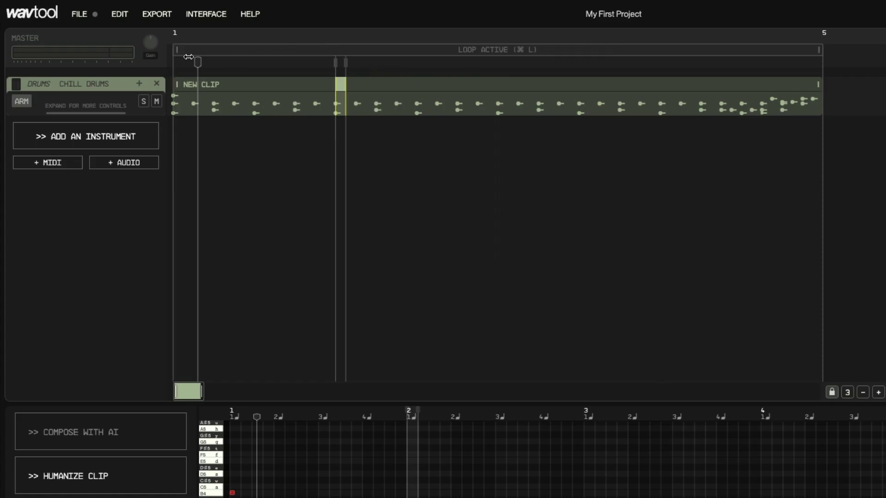
pyautogui.press('space')
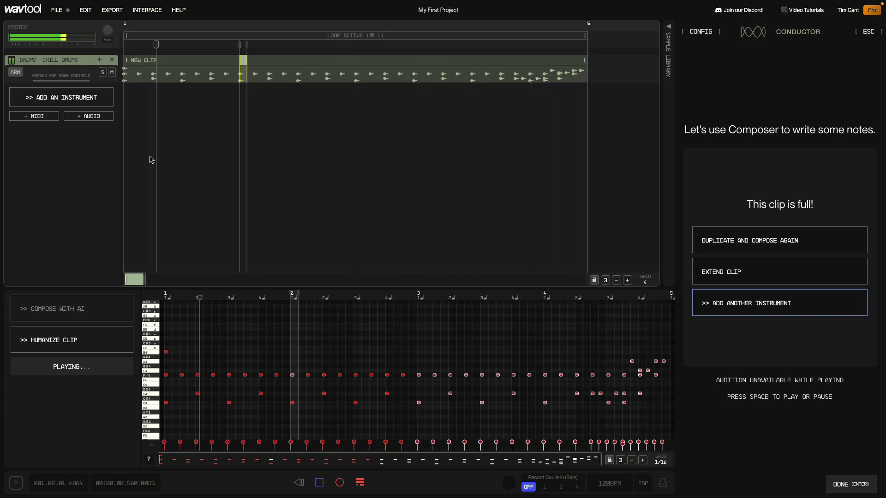
pyautogui.press('space')
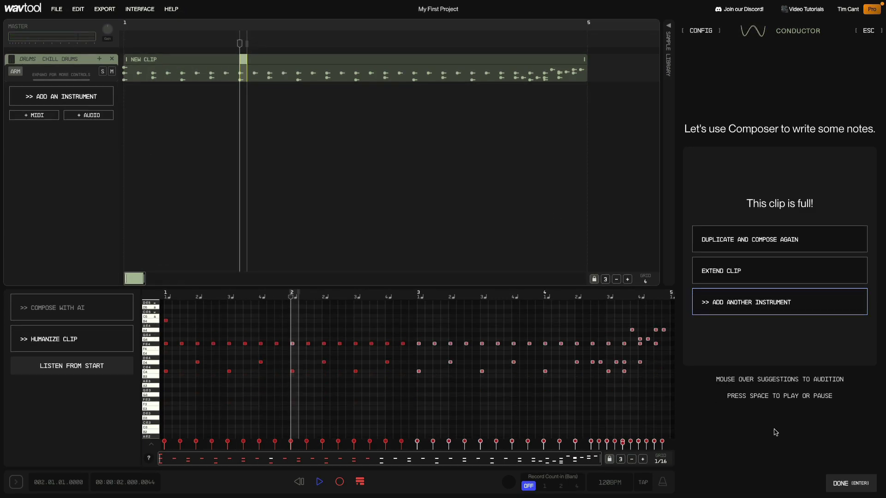
# Finish composing the drums, add a chord progression to the song and move its new clip to start at bar 1
pyautogui.click(843, 484)
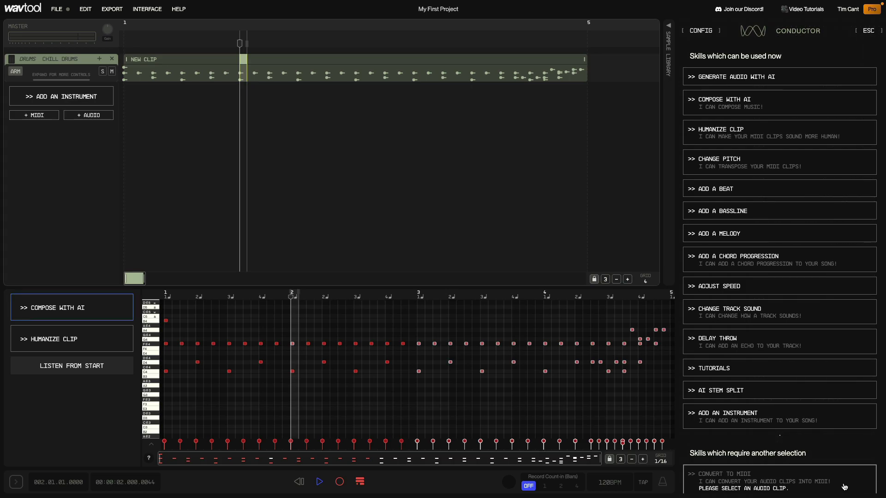
pyautogui.click(757, 261)
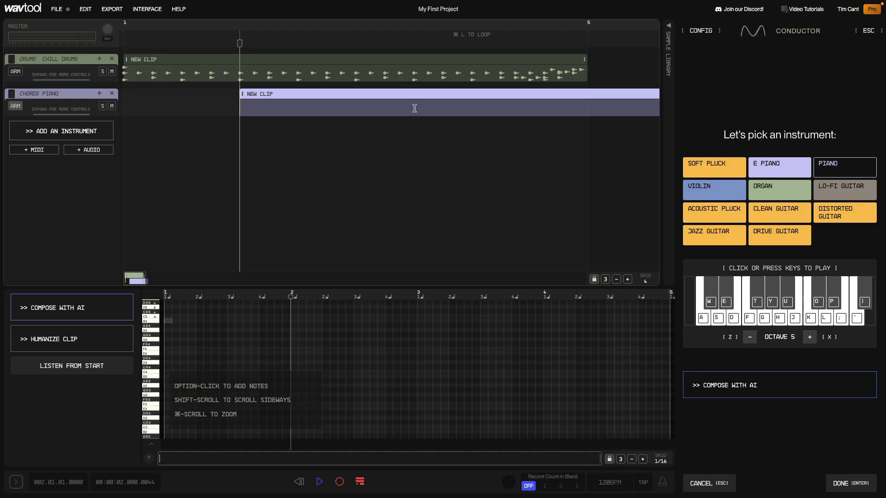
pyautogui.moveTo(417, 95); pyautogui.dragTo(364, 97)
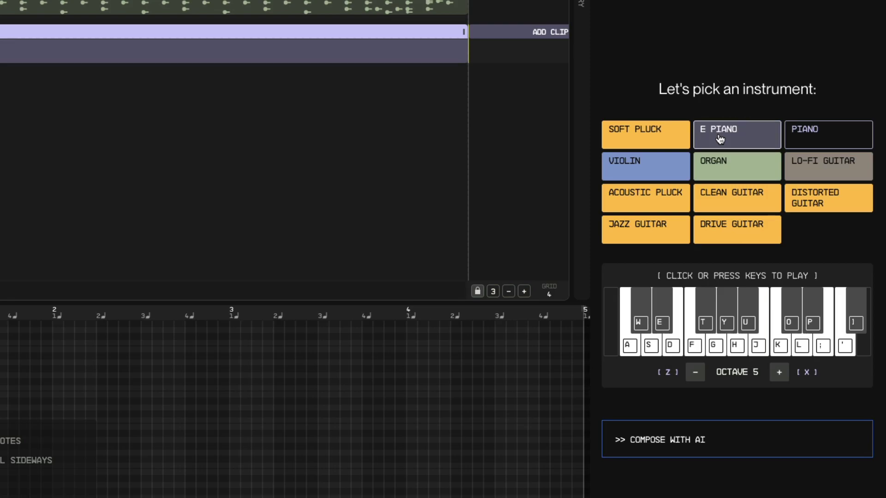
# Set the chord track's instrument to E Piano and start composing its clip with AI
pyautogui.click(768, 171)
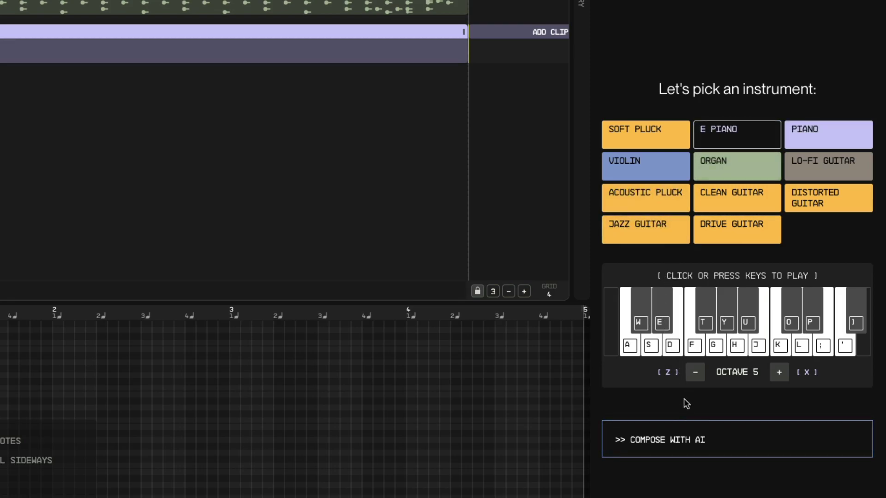
pyautogui.click(701, 441)
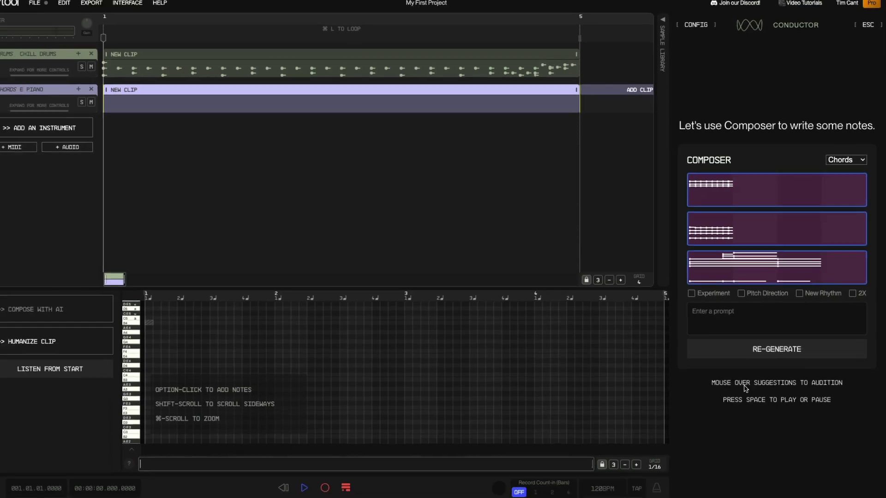
# Audition the Composer's chord suggestions, adding the first one to bar 1 and the third one to bar 2
pyautogui.moveTo(704, 191)
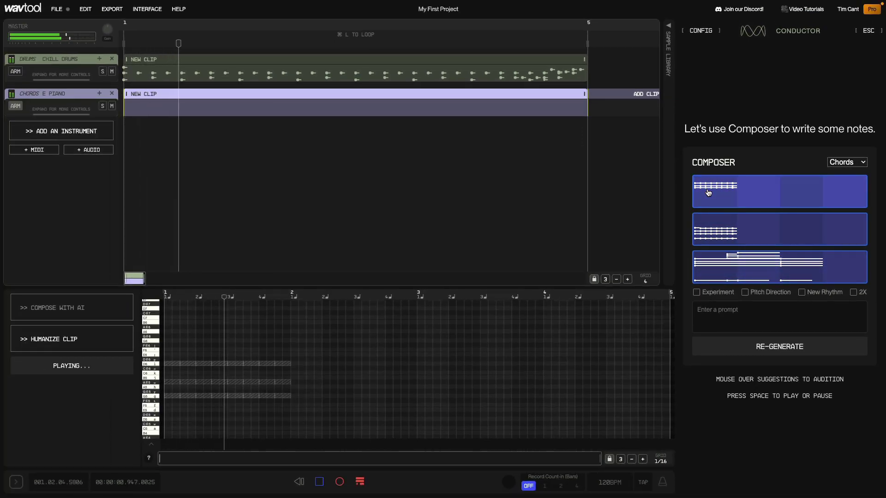
pyautogui.moveTo(708, 231)
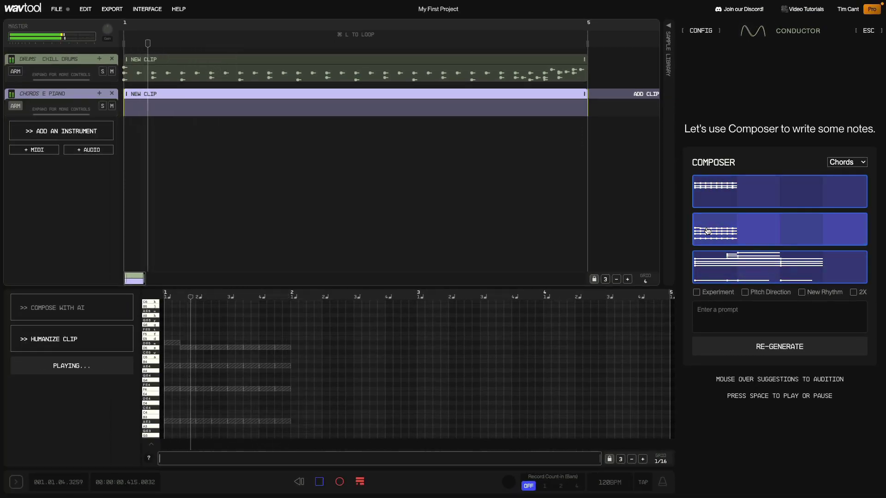
pyautogui.moveTo(708, 268)
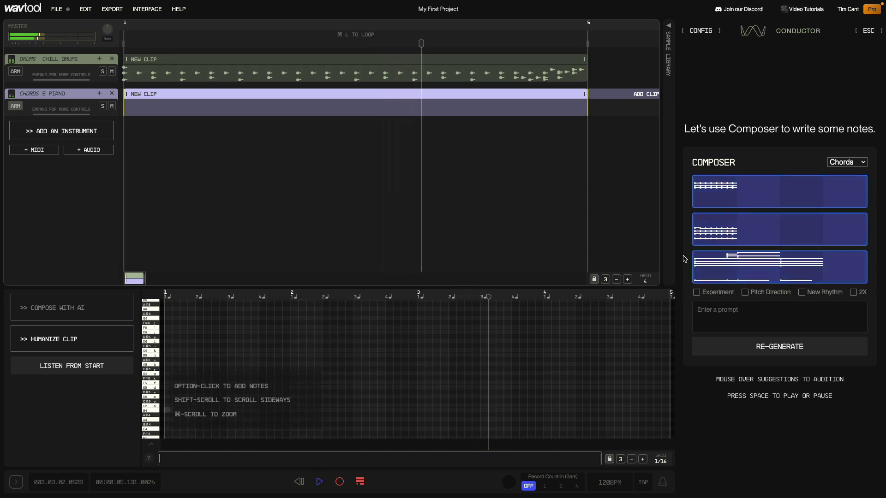
pyautogui.click(705, 194)
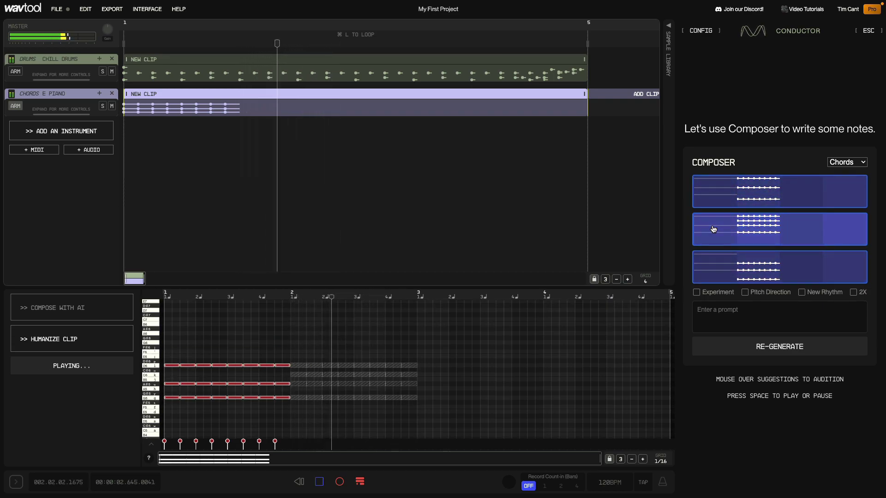
pyautogui.click(706, 270)
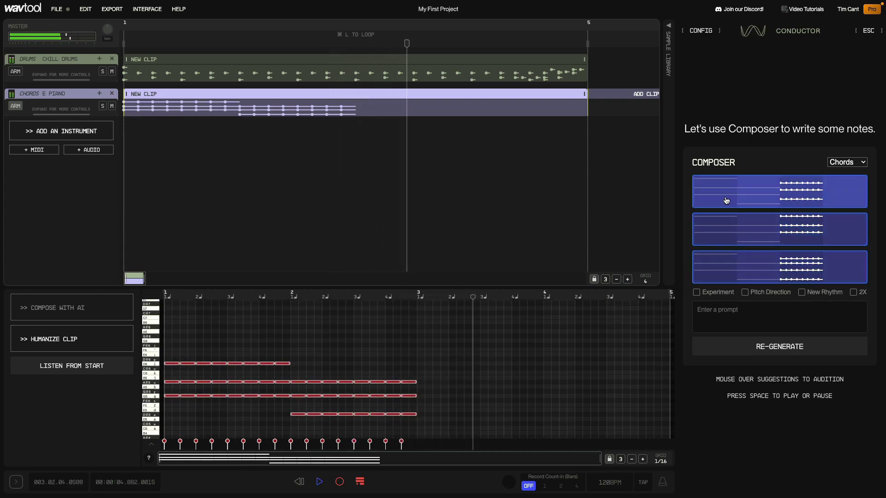
# Audition the next chord suggestions, adding the first one to bar 3 and the third one to bar 4
pyautogui.moveTo(728, 197)
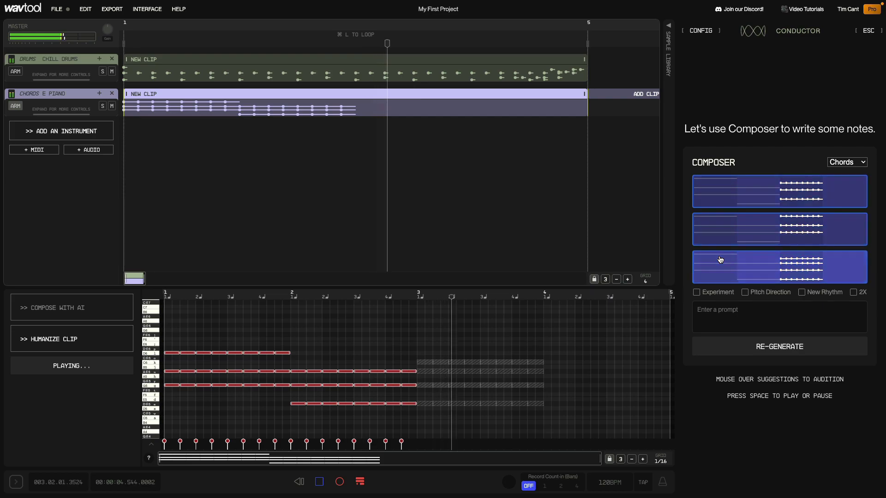
pyautogui.click(695, 198)
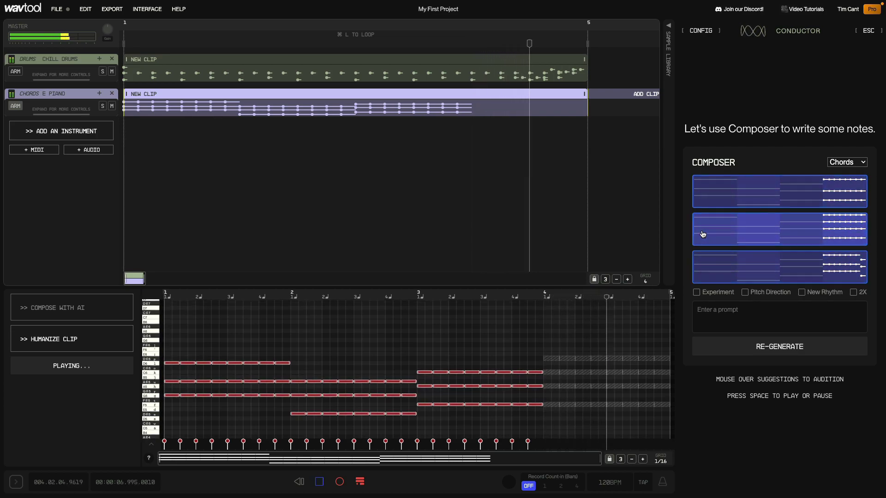
pyautogui.moveTo(718, 268)
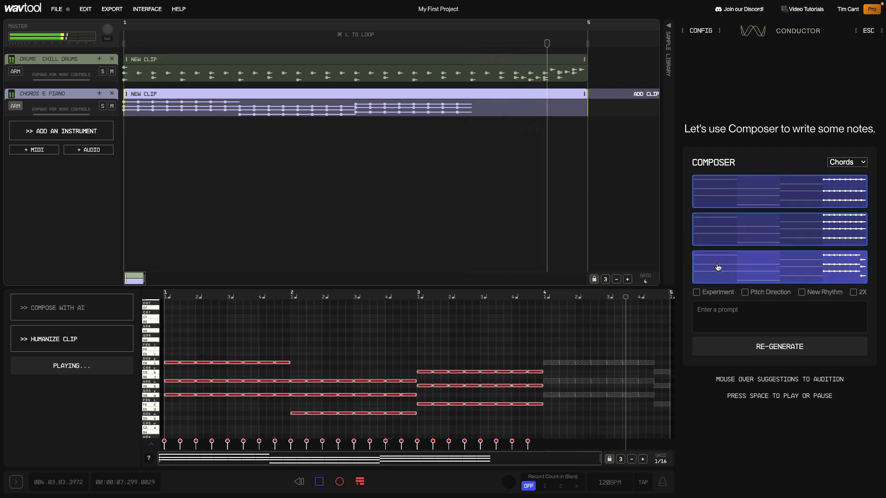
pyautogui.click(718, 267)
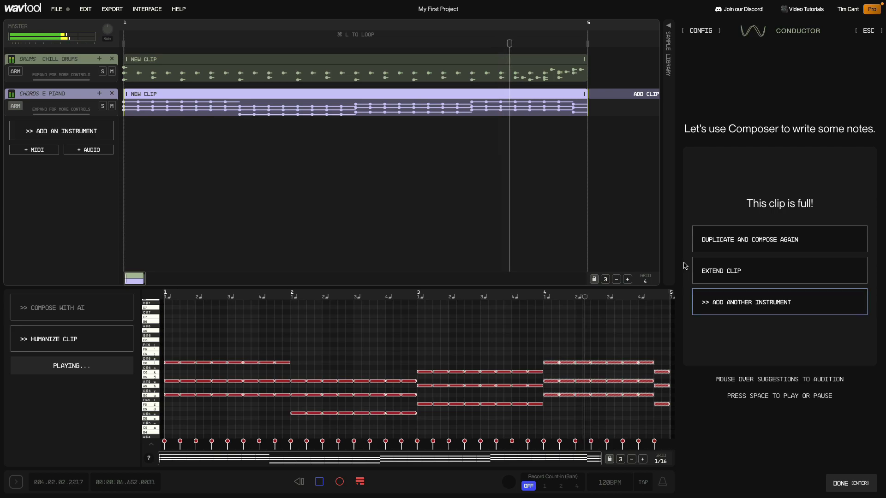
# Play the drums and chords together from the start, and finish composing the chord clip
pyautogui.press('space')
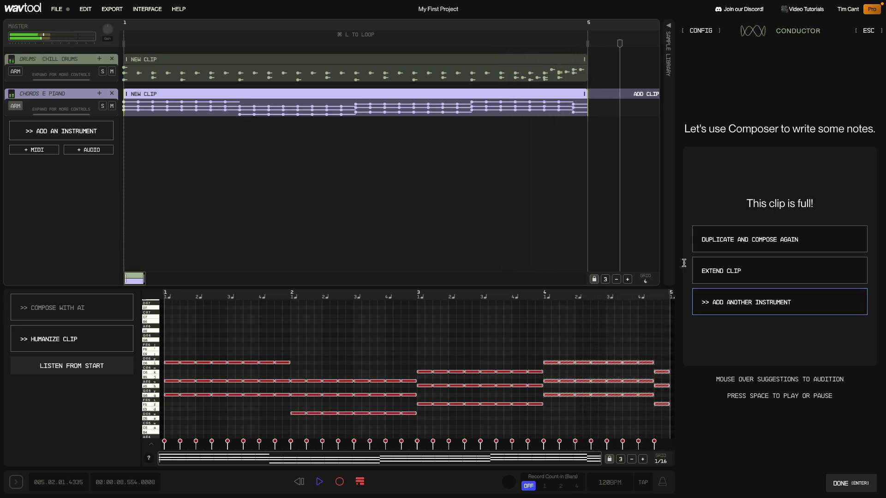
pyautogui.click(303, 482)
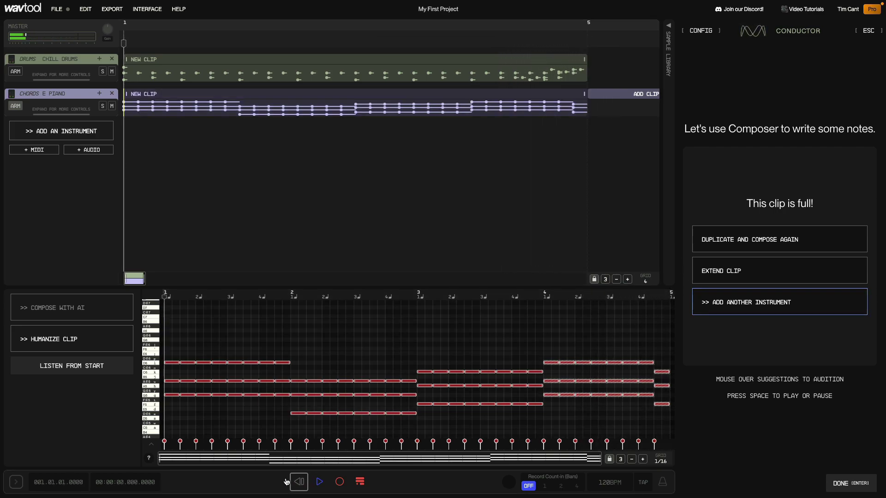
pyautogui.press('space')
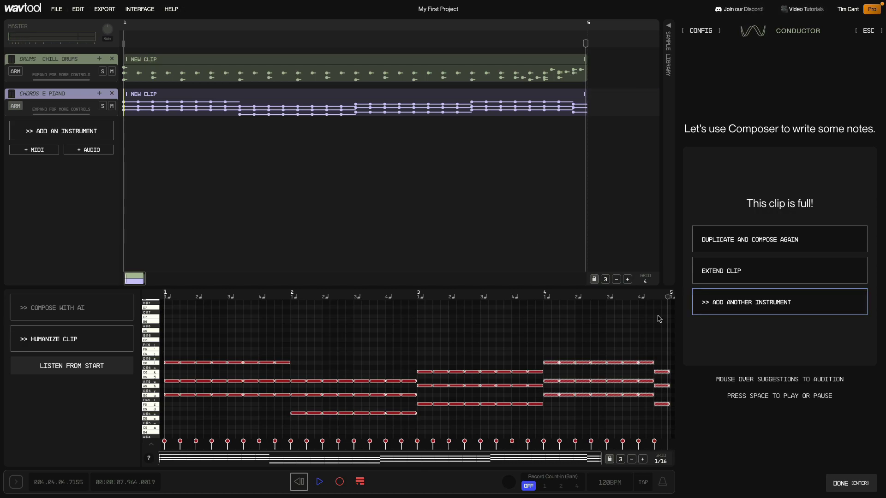
pyautogui.click(862, 483)
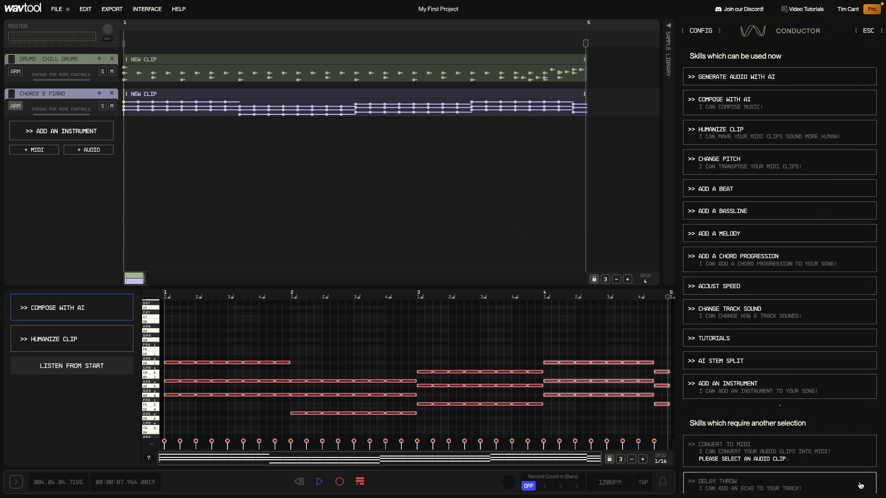
# Add a melody to the song with the Soft Pluck instrument and start composing its clip with AI
pyautogui.click(730, 240)
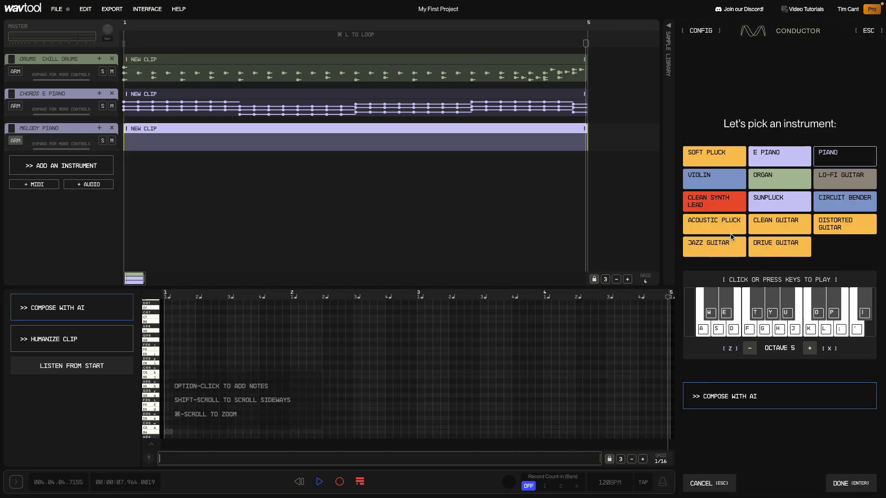
pyautogui.click(714, 157)
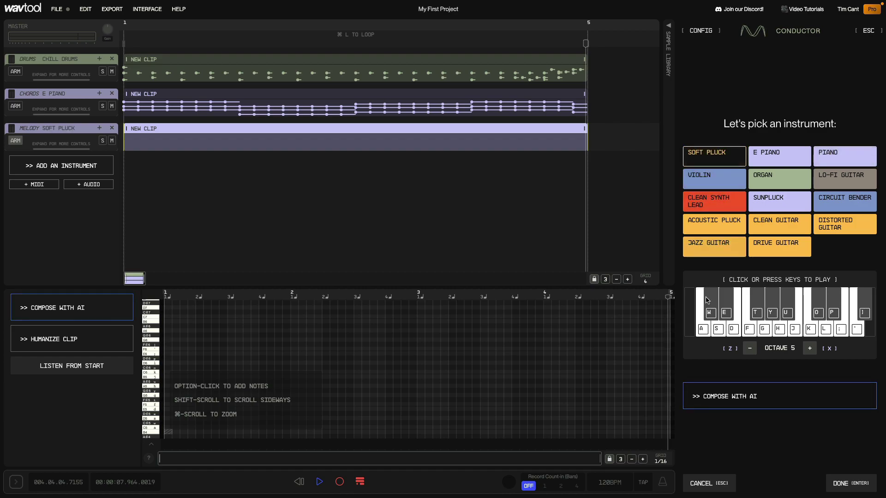
pyautogui.click(718, 396)
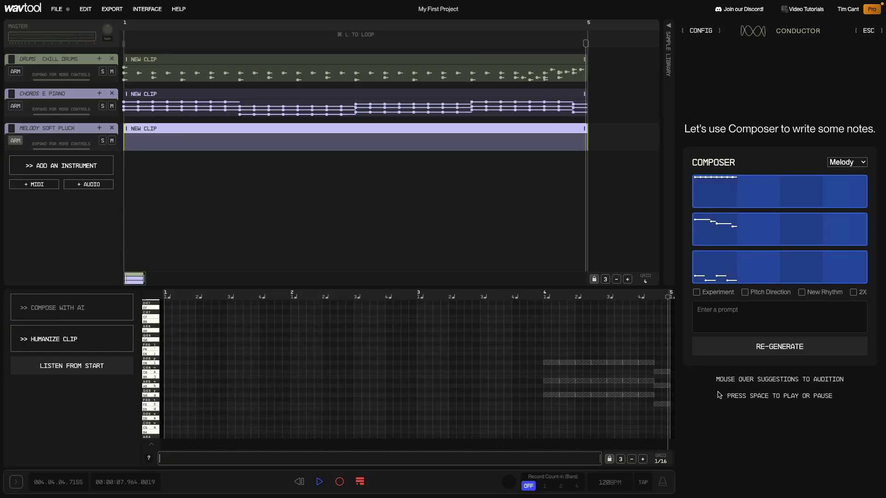
# Audition the melody suggestions, adding the second one to bar 1 and the first one to bar 2
pyautogui.moveTo(726, 197)
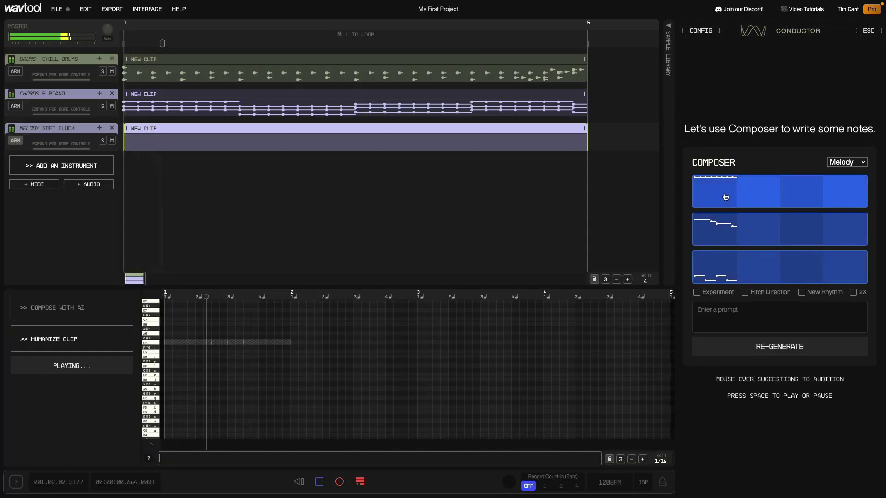
pyautogui.moveTo(734, 231)
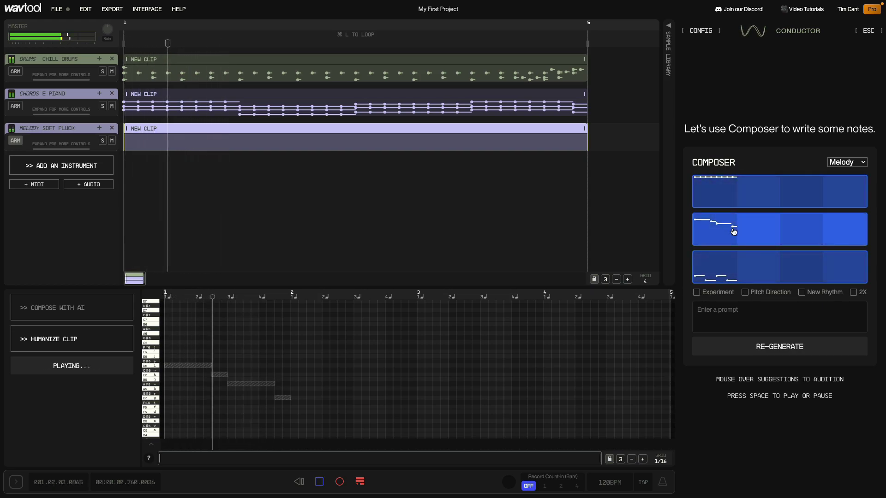
pyautogui.moveTo(717, 276)
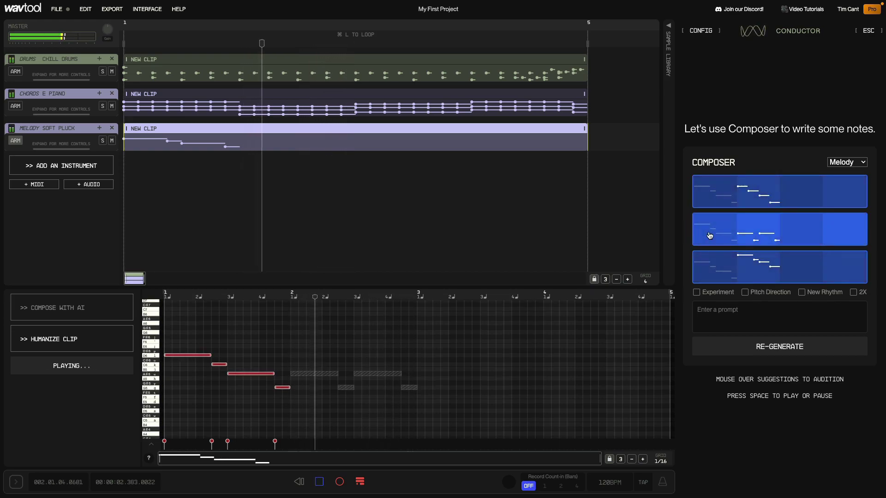
pyautogui.click(713, 276)
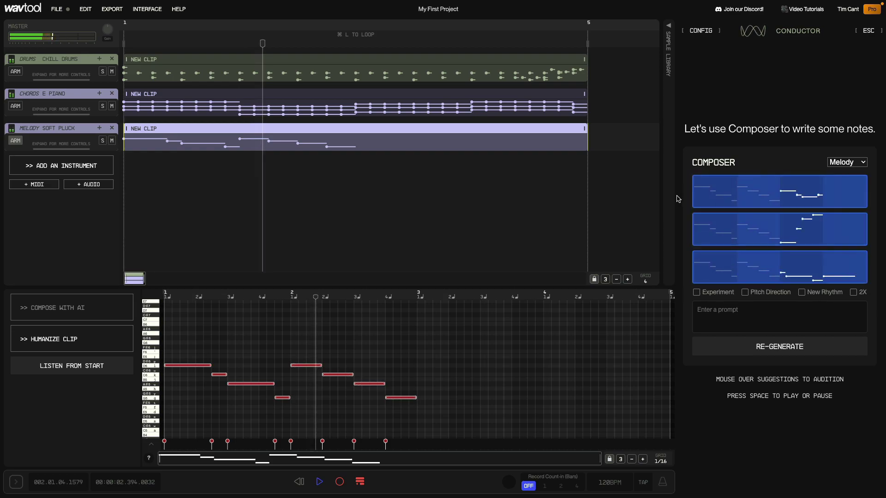
# Audition further melody suggestions, complete the clip with the first one in bar 3 and the second in bar 4, and close the Composer
pyautogui.moveTo(727, 199)
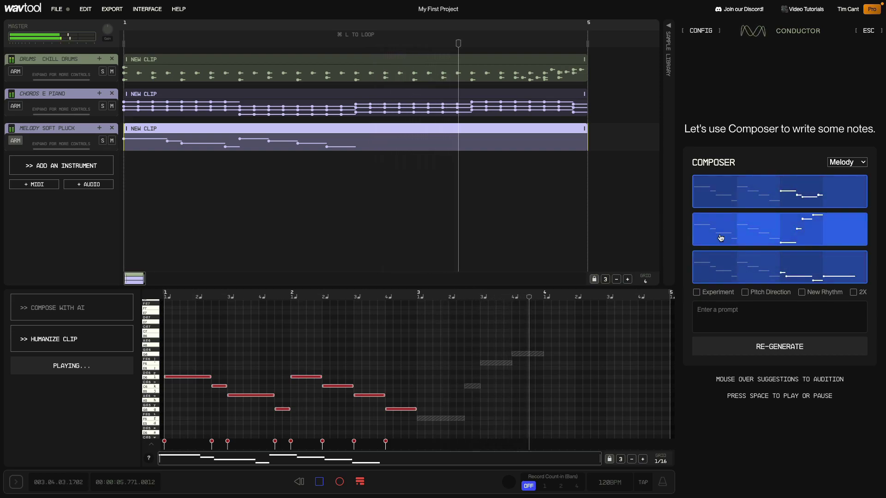
pyautogui.moveTo(708, 277)
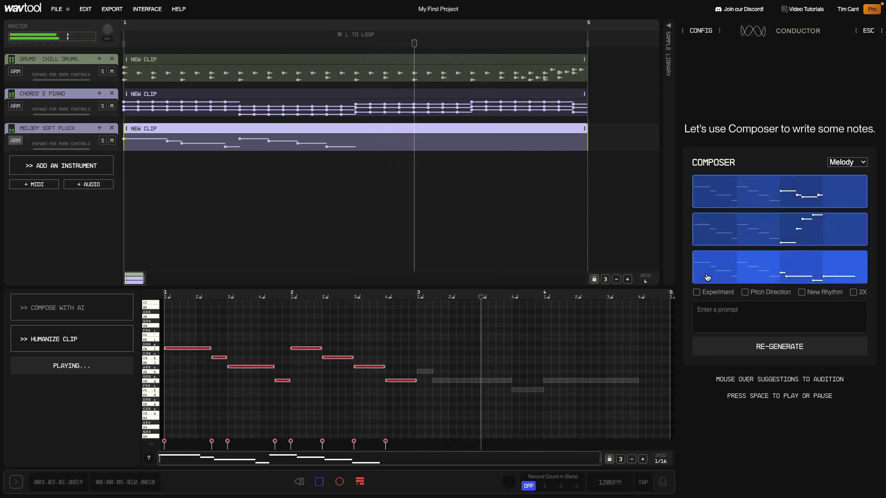
pyautogui.click(701, 197)
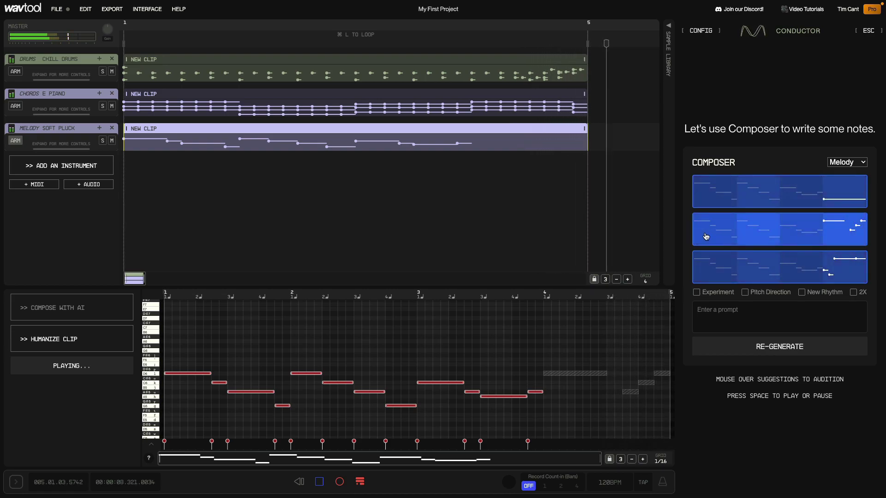
pyautogui.moveTo(713, 272)
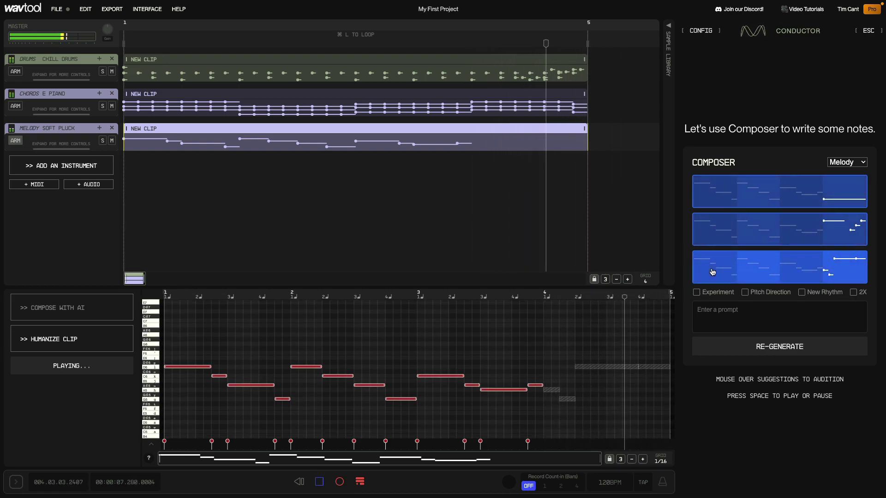
pyautogui.click(706, 230)
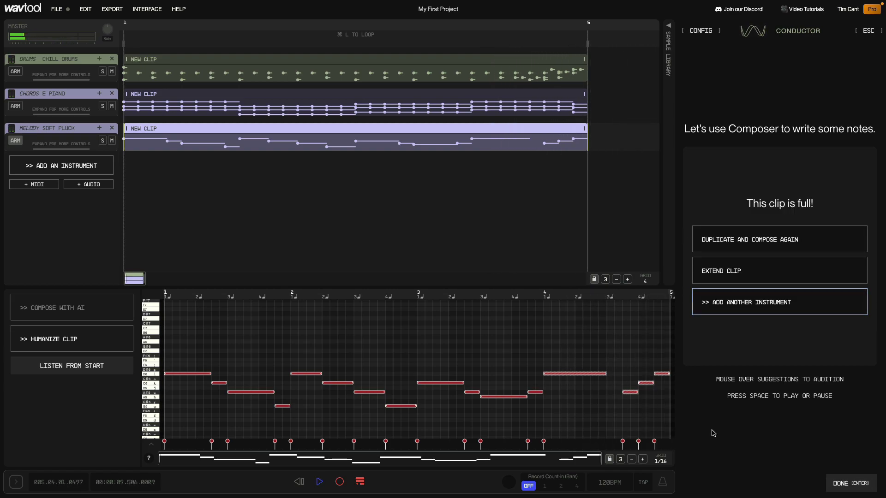
pyautogui.click(842, 484)
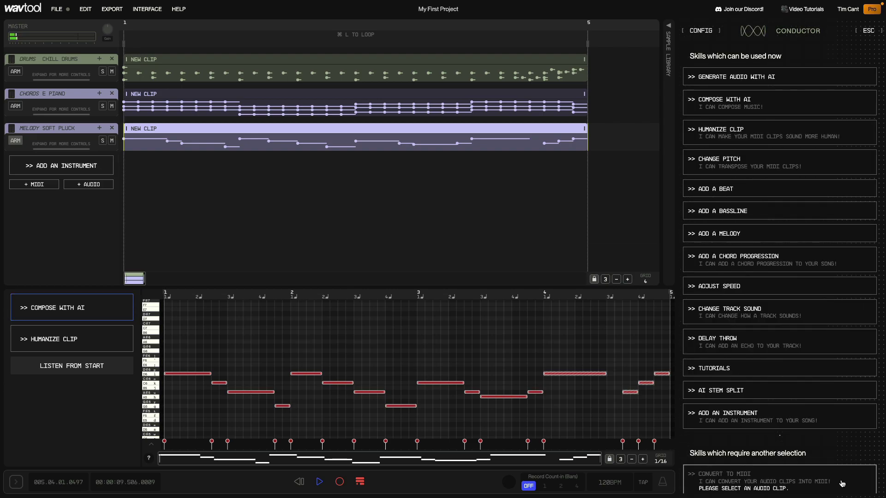
# Try the Piano and Clean Synth Lead presets on the melody track during playback, and return the track to Soft Pluck
pyautogui.click(59, 131)
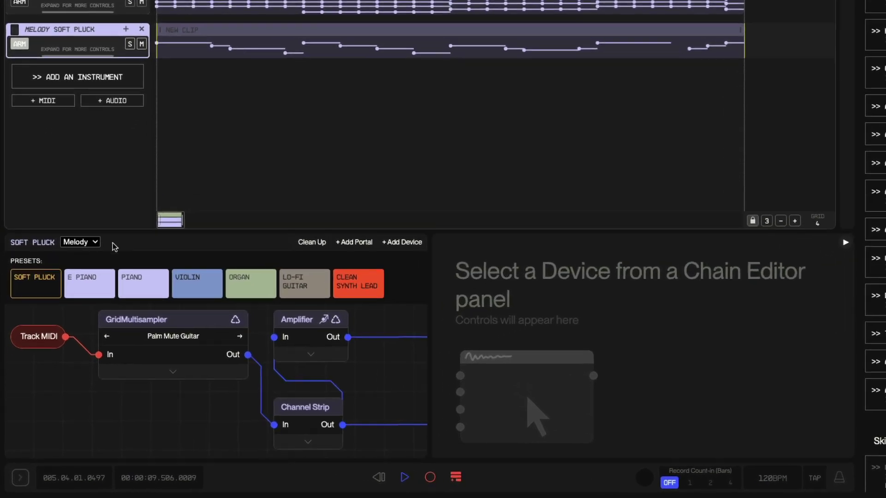
pyautogui.click(119, 331)
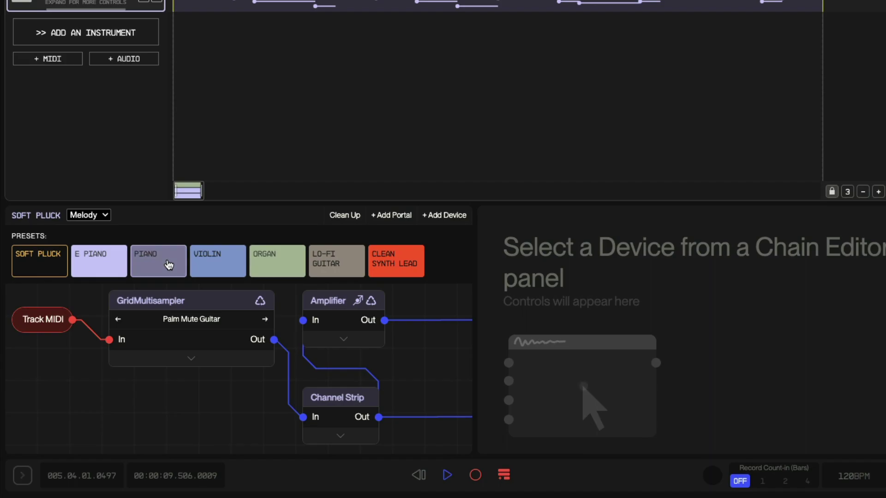
pyautogui.press('space')
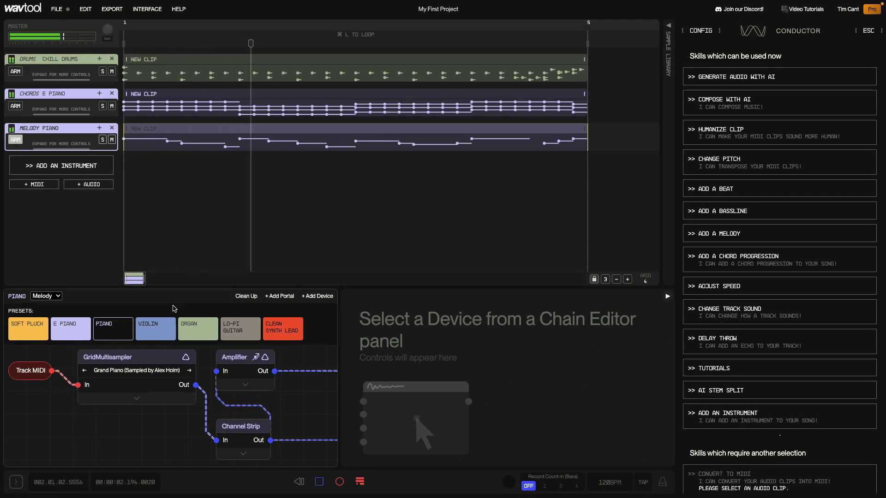
pyautogui.click(285, 332)
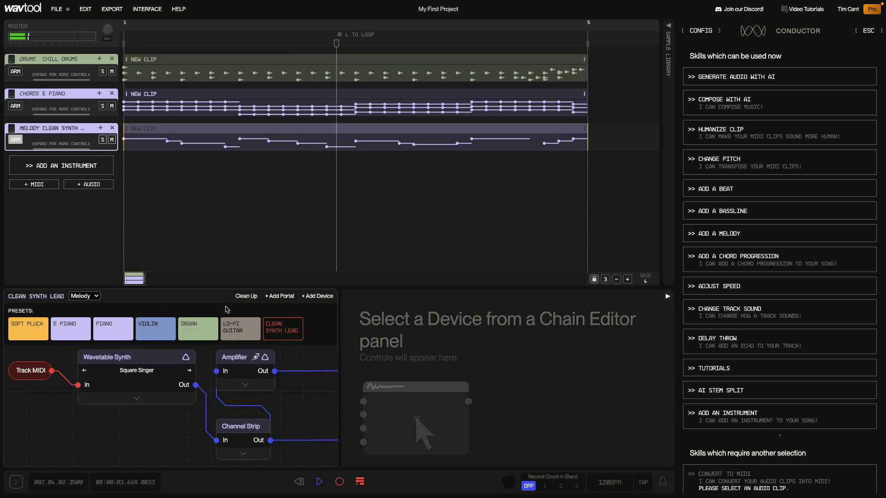
pyautogui.click(293, 484)
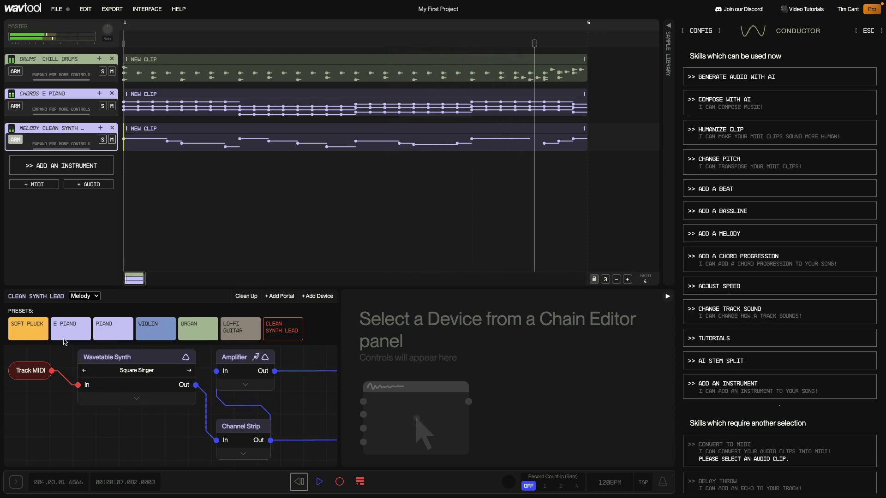
pyautogui.click(38, 325)
pyautogui.click(298, 484)
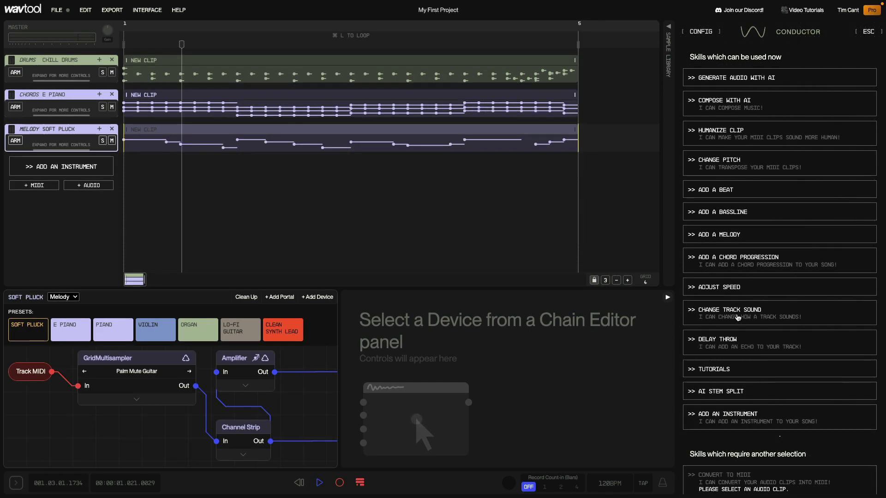
# Add a bassline to the song with the Headhunted instrument and start composing its clip with AI
pyautogui.click(703, 213)
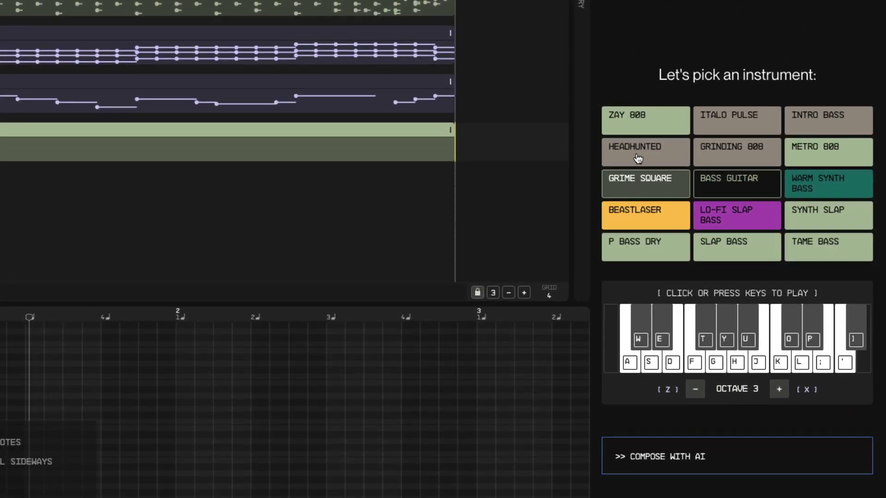
pyautogui.click(694, 365)
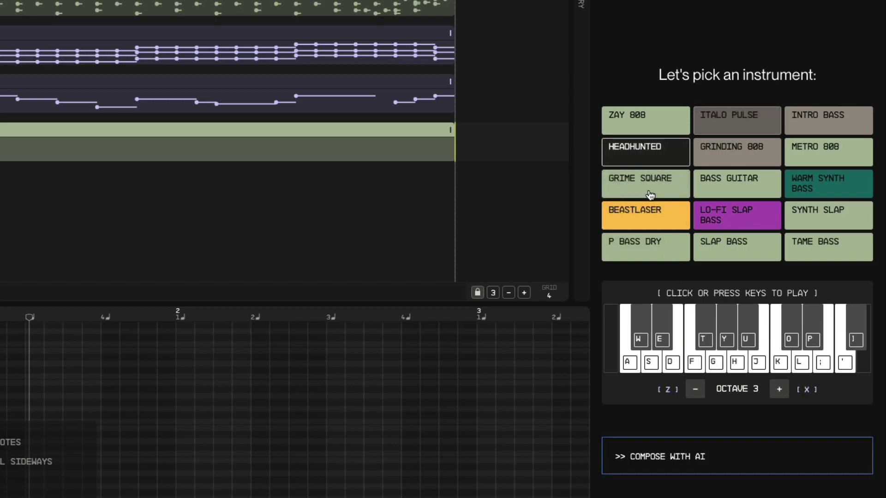
pyautogui.click(657, 457)
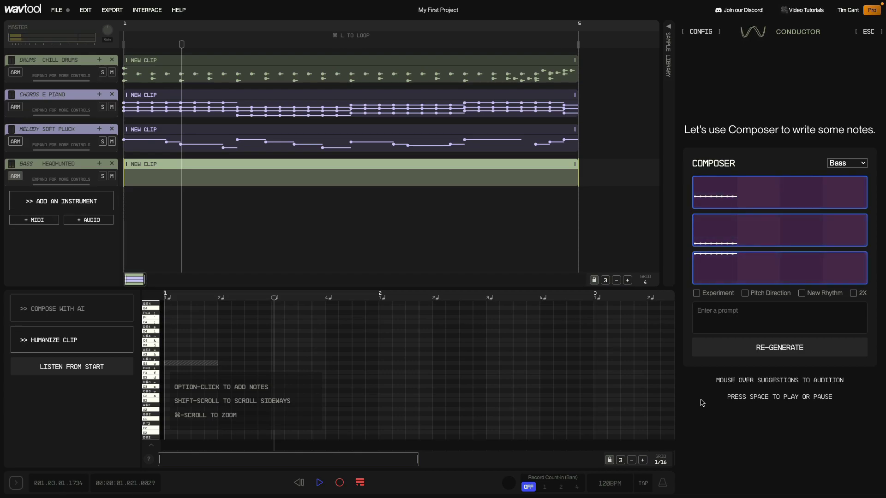
# Audition the bass suggestions, re-generating them twice, and add the second suggestion of the third set to bar 1 and the start of bar 2
pyautogui.moveTo(708, 200)
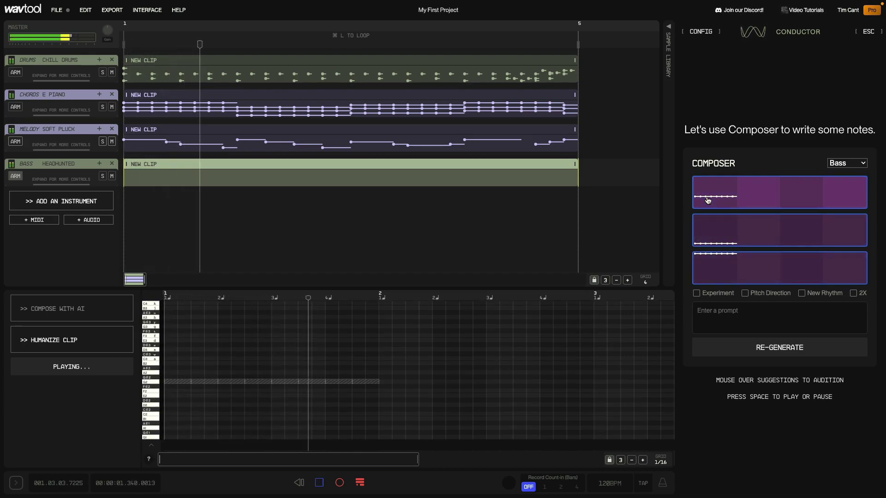
pyautogui.moveTo(707, 234)
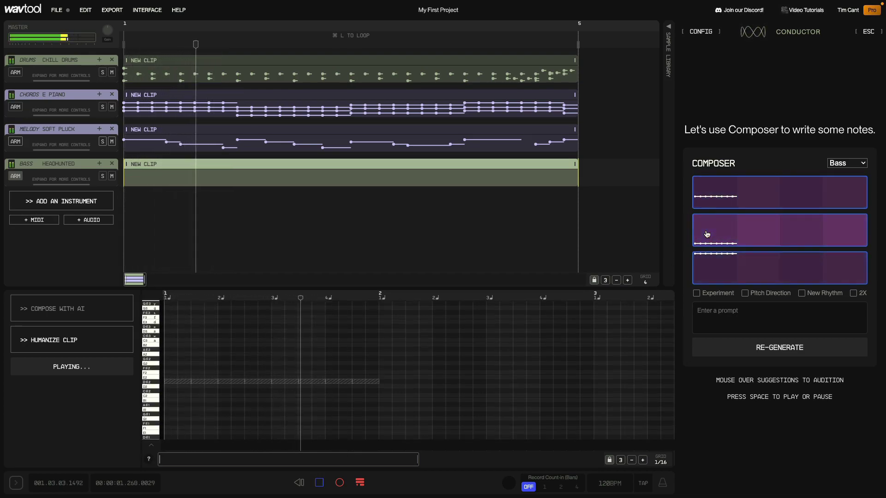
pyautogui.moveTo(709, 275)
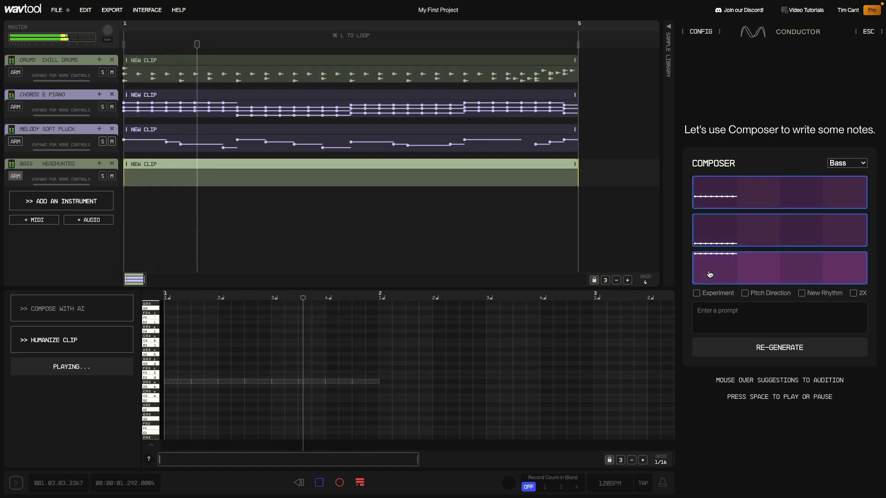
pyautogui.click(718, 353)
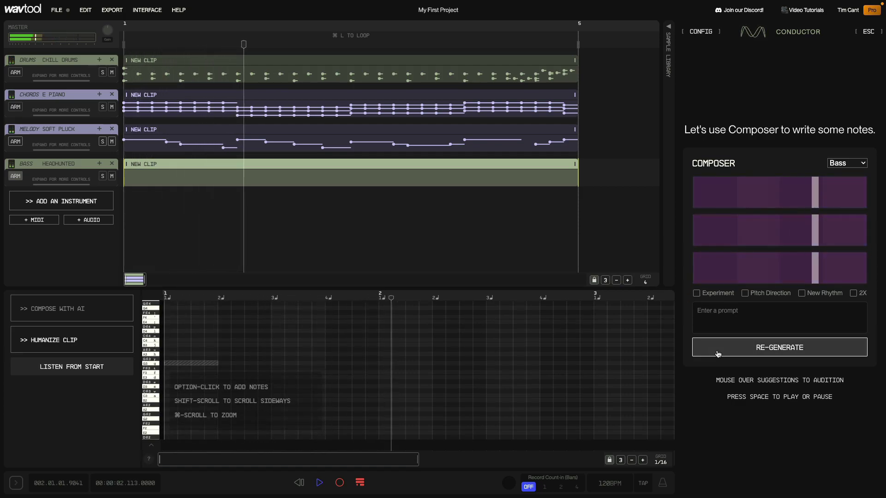
pyautogui.moveTo(722, 234)
pyautogui.moveTo(705, 272)
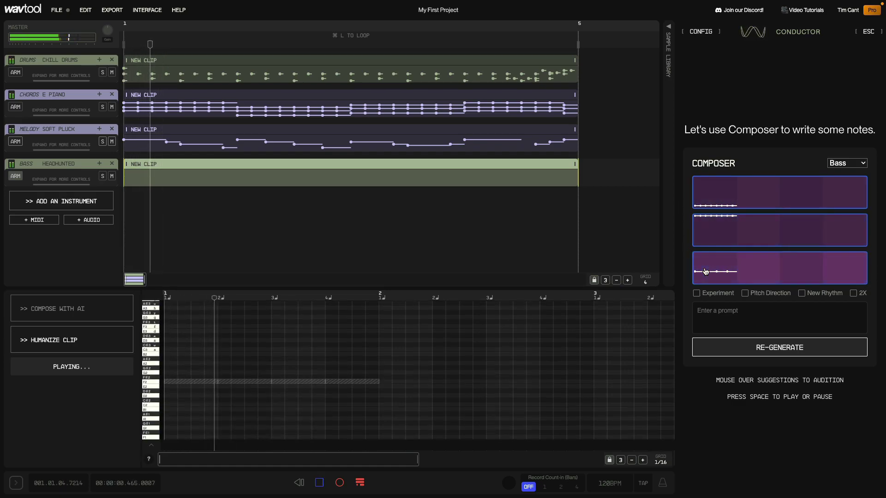
pyautogui.click(711, 349)
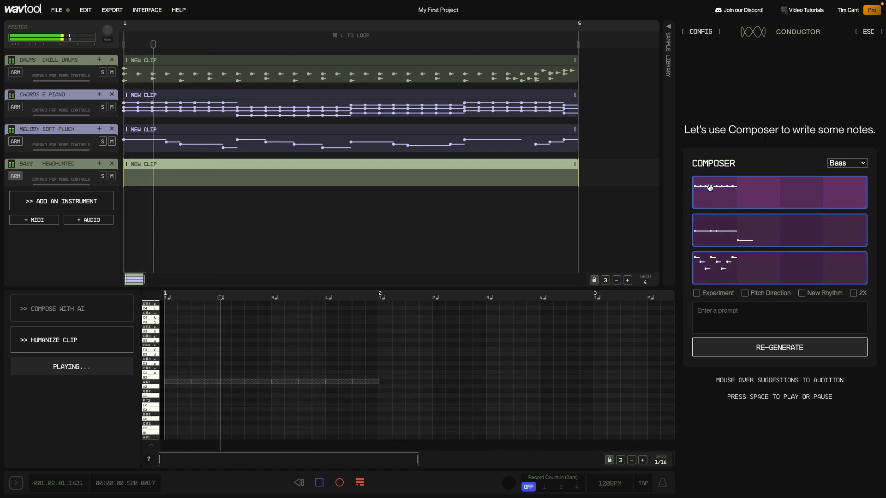
pyautogui.moveTo(705, 236)
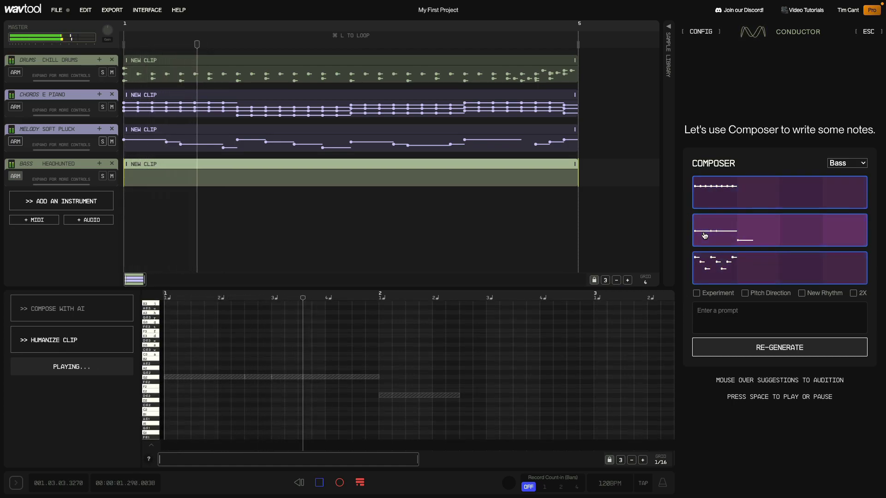
pyautogui.click(705, 237)
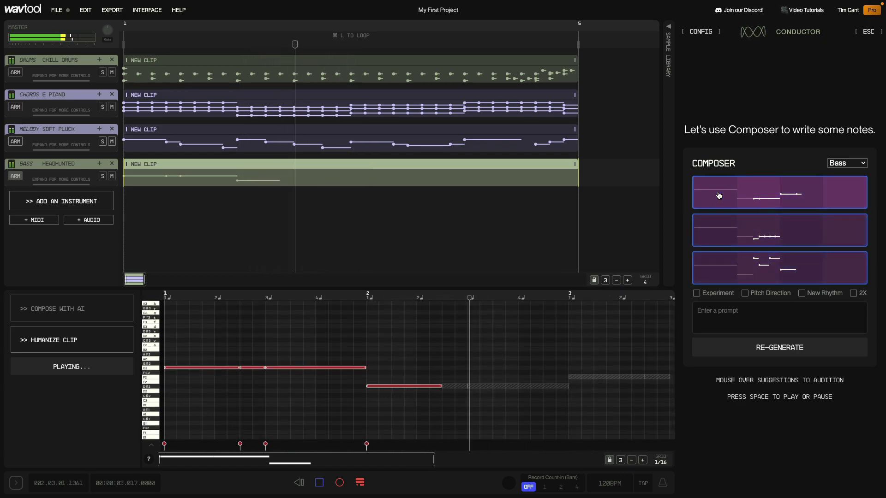
# Audition and re-generate the bass suggestions, adding one that sustains the low note through bar 2 and rises in bar 3
pyautogui.moveTo(720, 233)
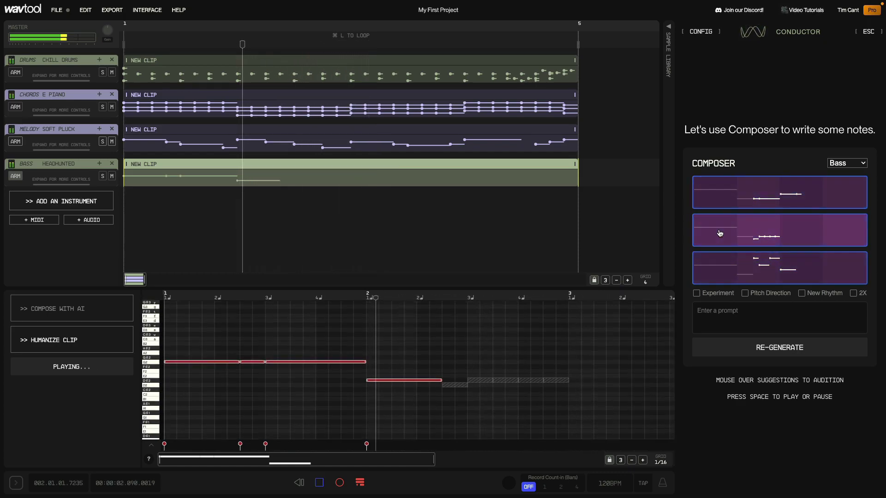
pyautogui.moveTo(710, 271)
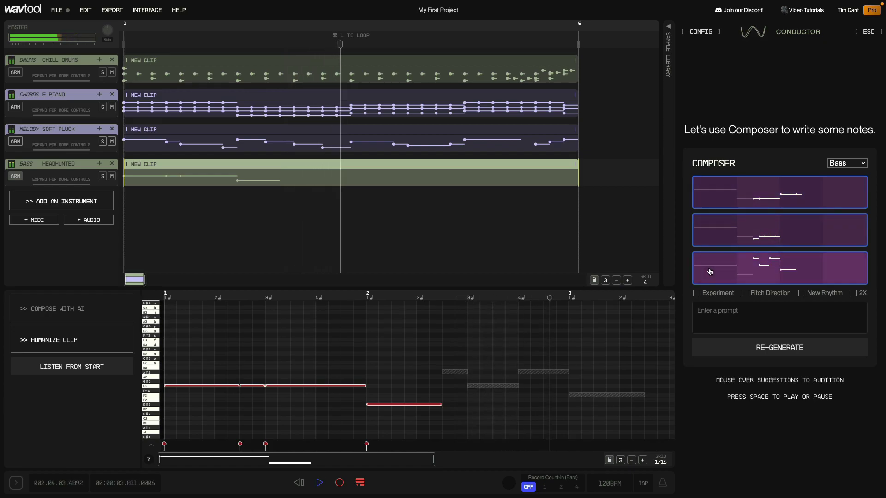
pyautogui.click(780, 348)
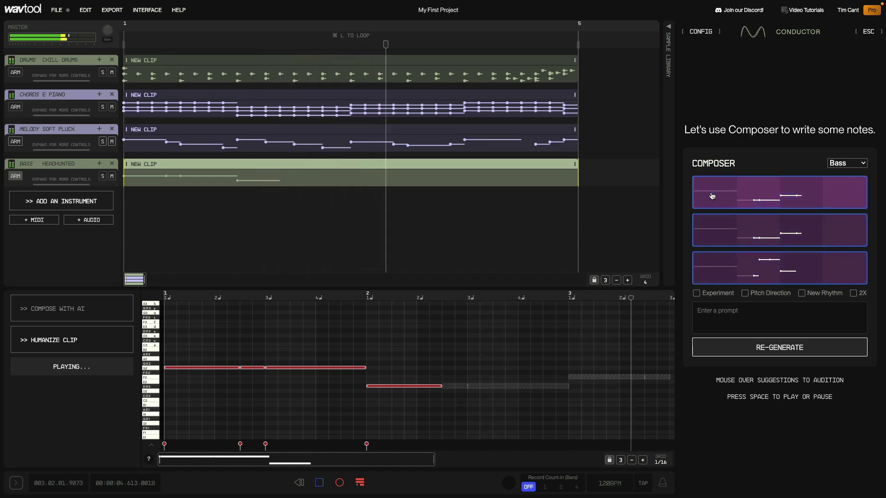
pyautogui.moveTo(706, 234)
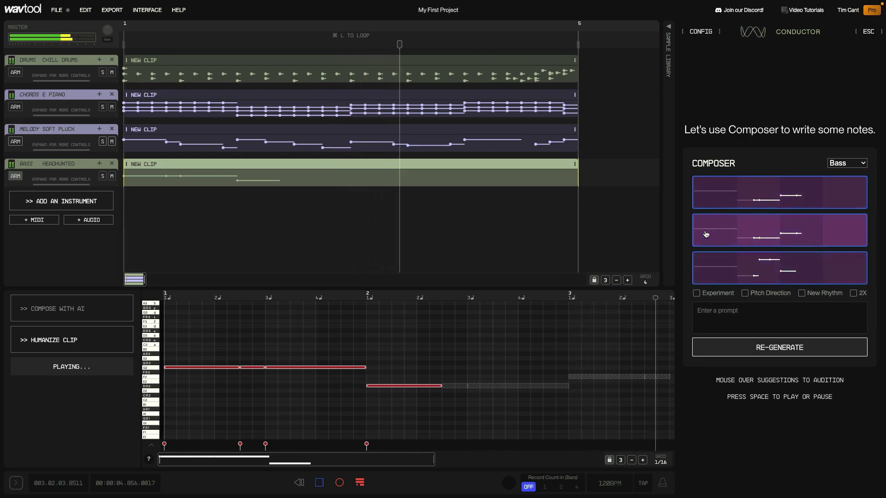
pyautogui.moveTo(709, 270)
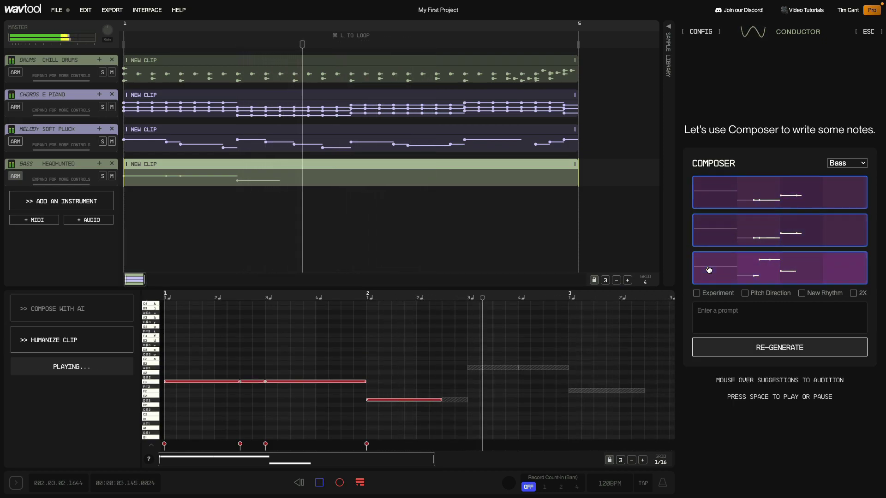
pyautogui.click(704, 269)
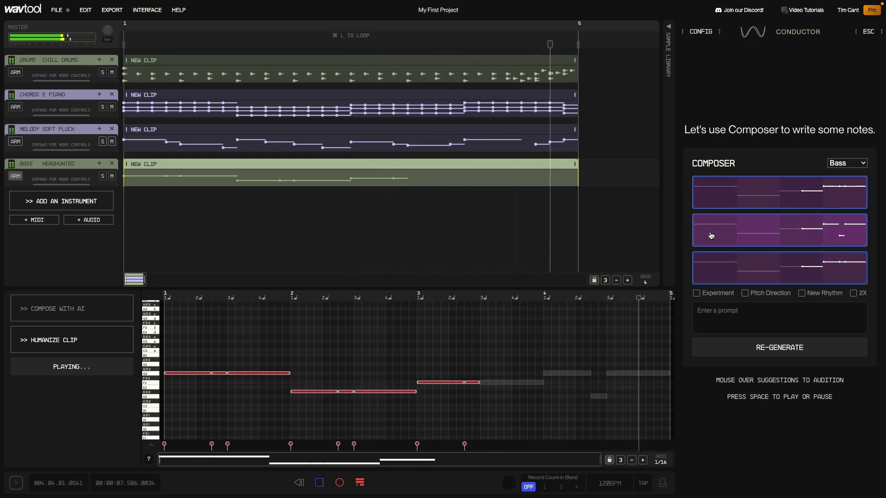
# Complete the bass clip through bar 4 with the second suggestion, and close the Composer after playing the song from the start
pyautogui.moveTo(706, 269)
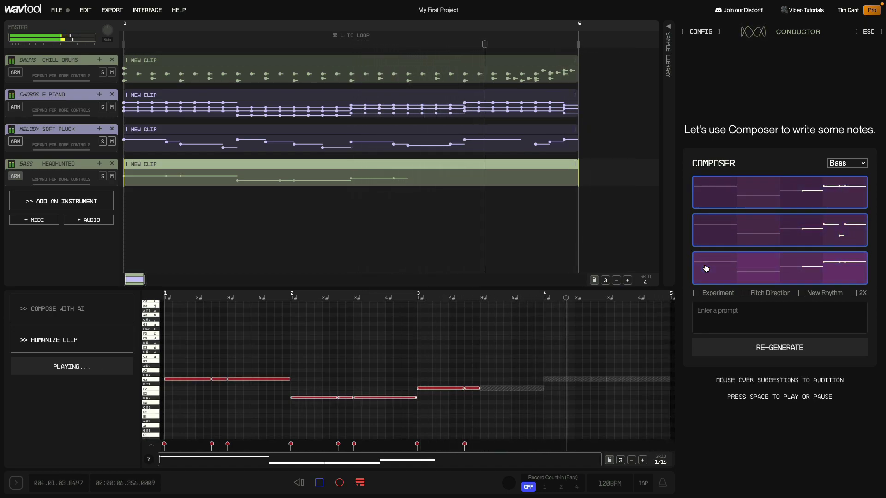
pyautogui.click(709, 236)
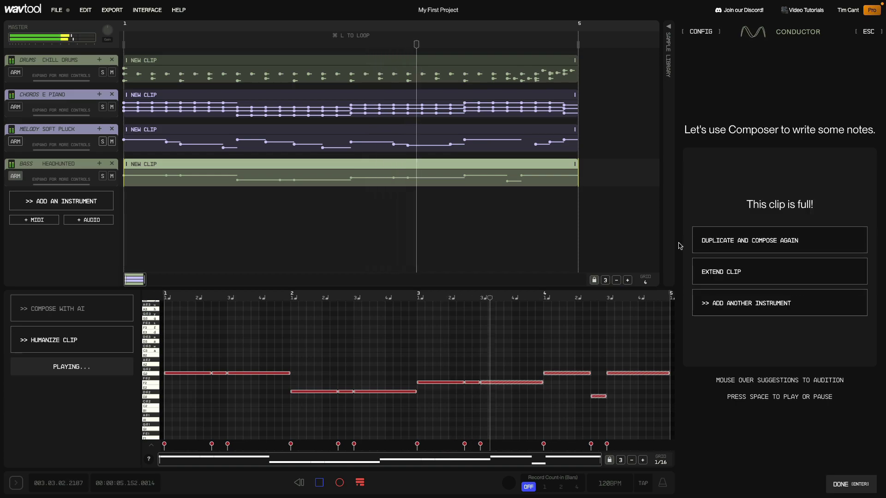
pyautogui.click(319, 483)
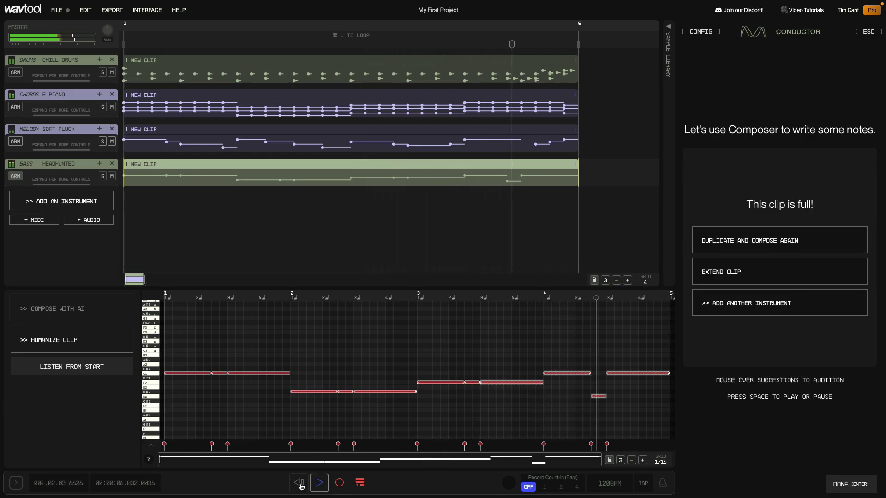
pyautogui.click(299, 482)
pyautogui.press('space')
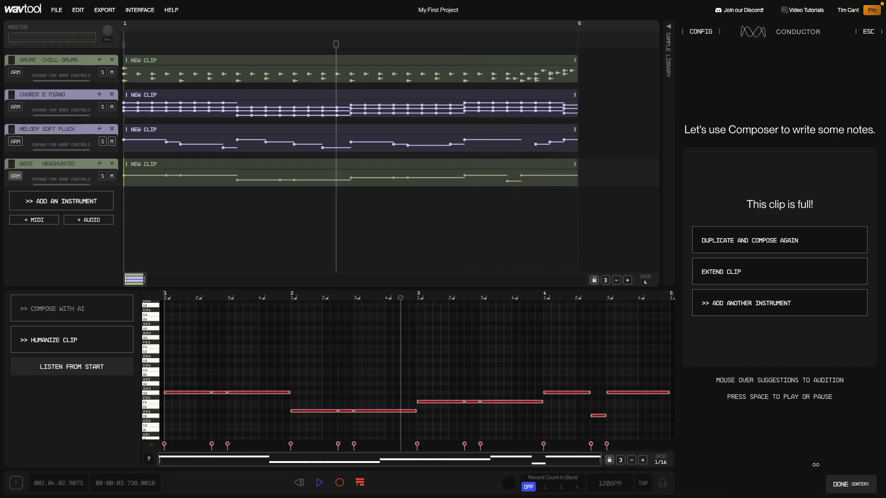
pyautogui.click(848, 487)
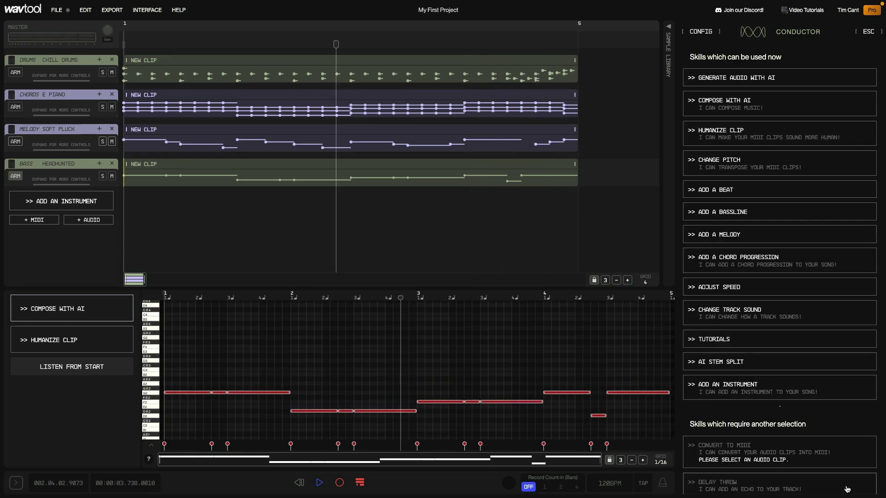
# Add an Organ melody to the song and generate AI suggestions for its clip with Experiment and New Rhythm enabled
pyautogui.click(705, 233)
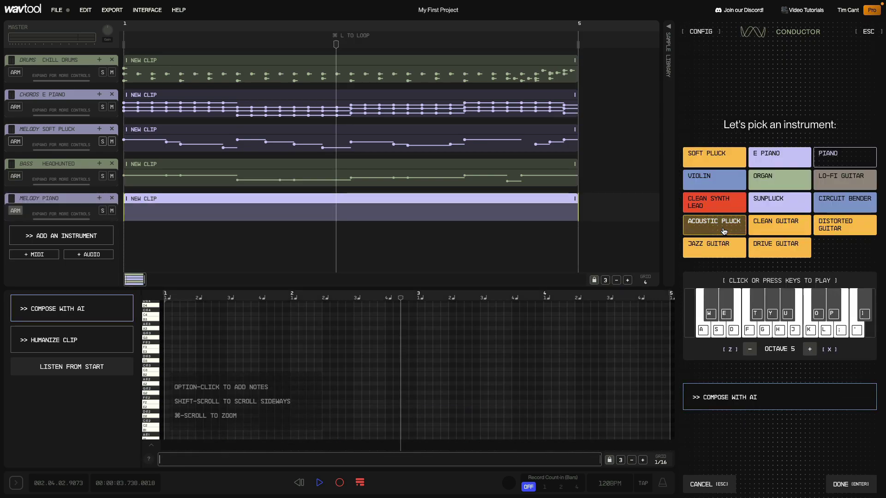
pyautogui.click(765, 182)
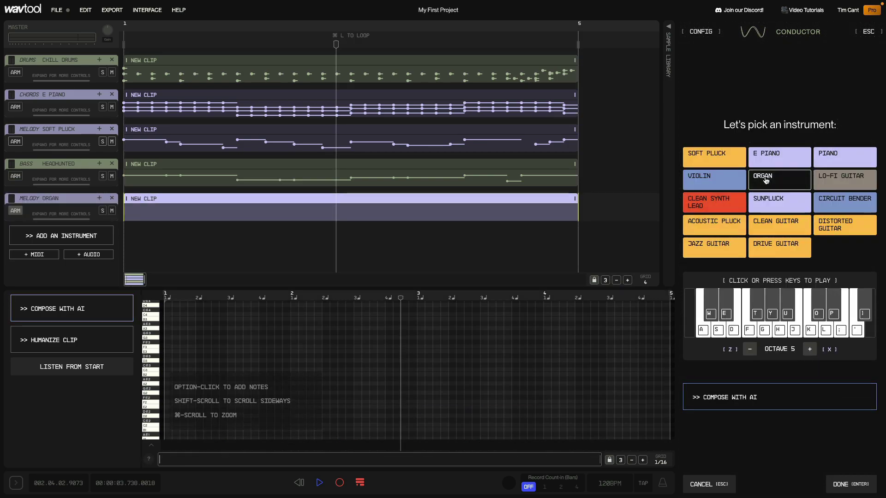
pyautogui.click(756, 398)
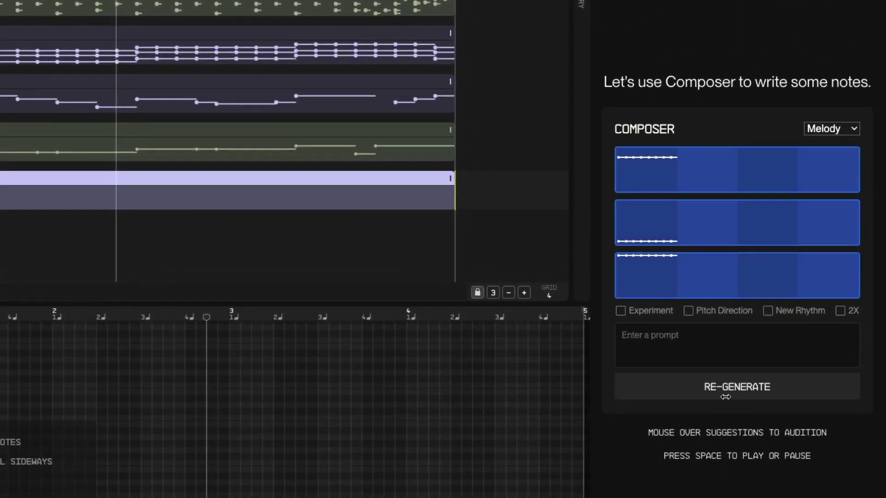
pyautogui.click(683, 314)
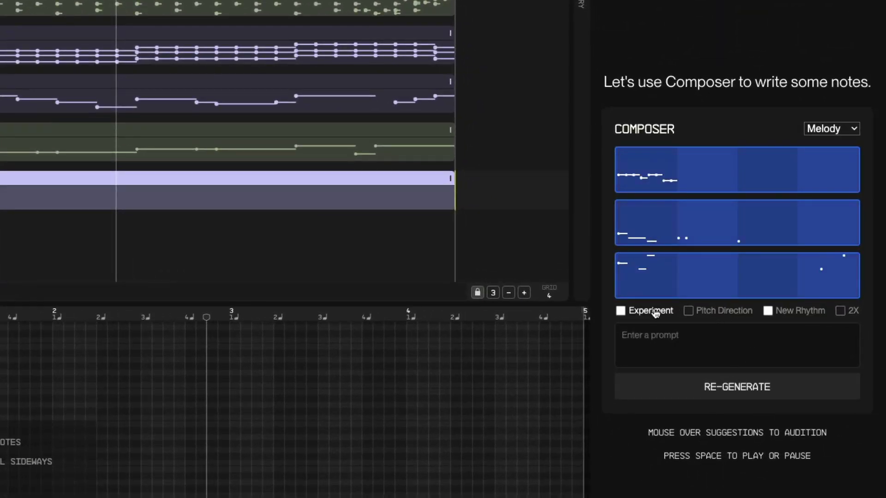
pyautogui.click(680, 391)
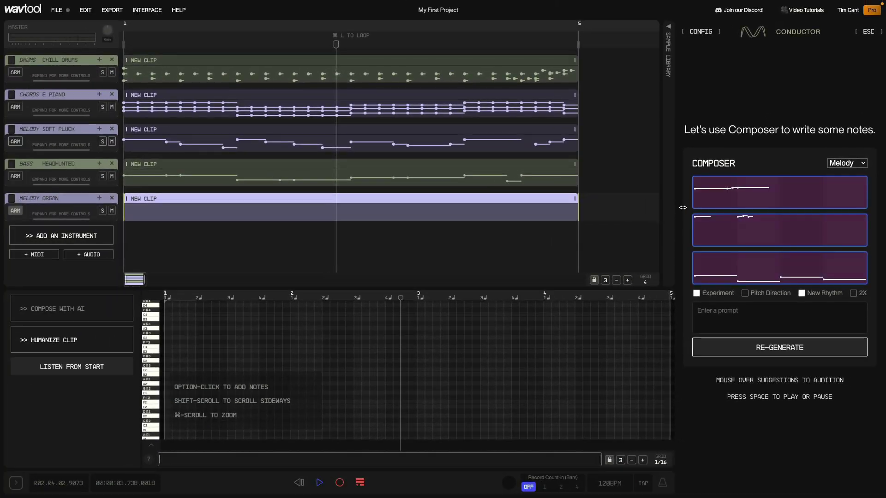
# Audition the organ melody suggestions, re-generating them twice, and add the second suggestion of the last set to the start of the clip
pyautogui.moveTo(641, 177)
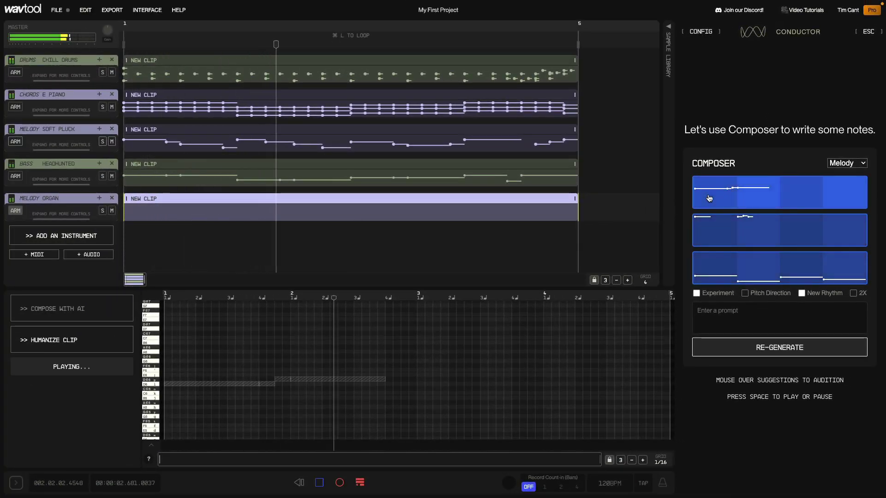
pyautogui.moveTo(712, 230)
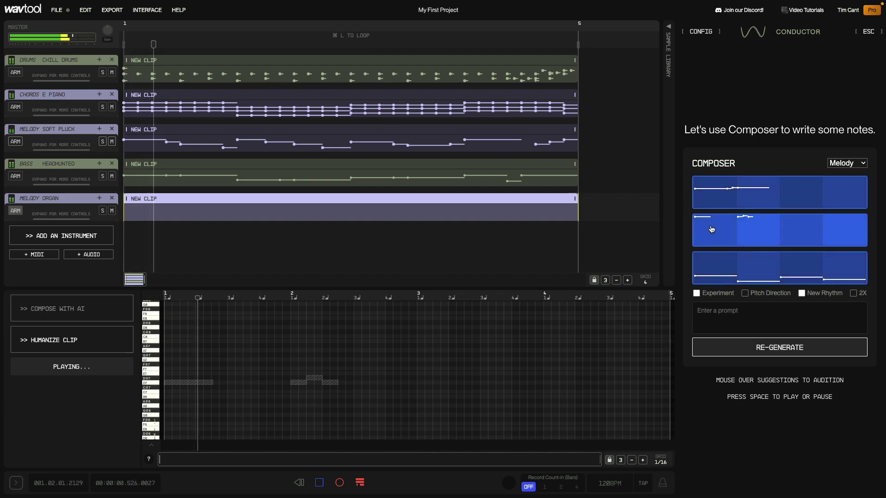
pyautogui.moveTo(722, 266)
pyautogui.click(713, 353)
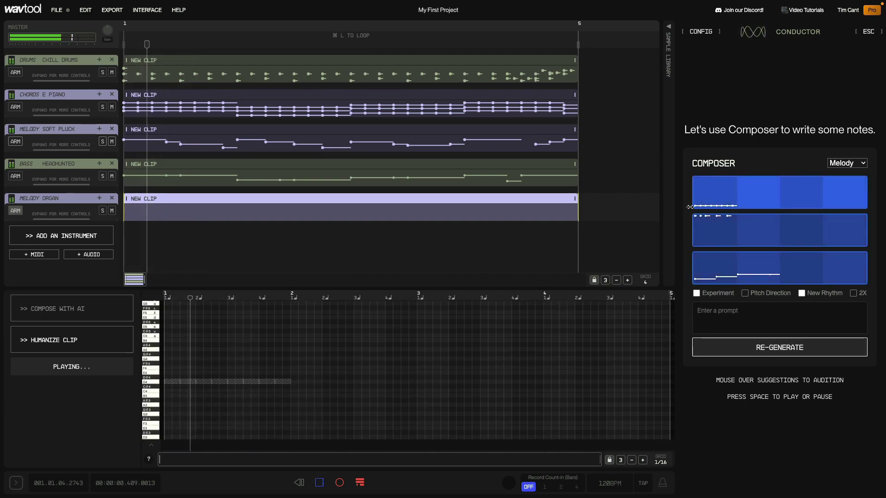
pyautogui.moveTo(712, 235)
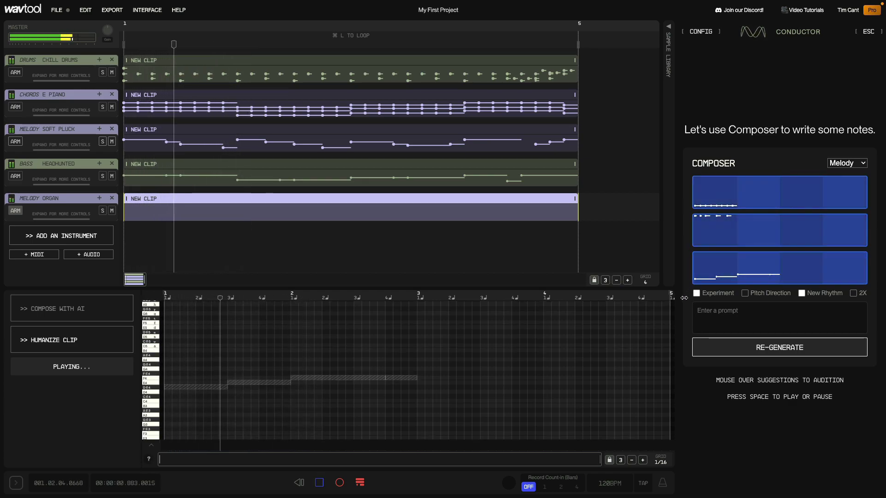
pyautogui.click(709, 354)
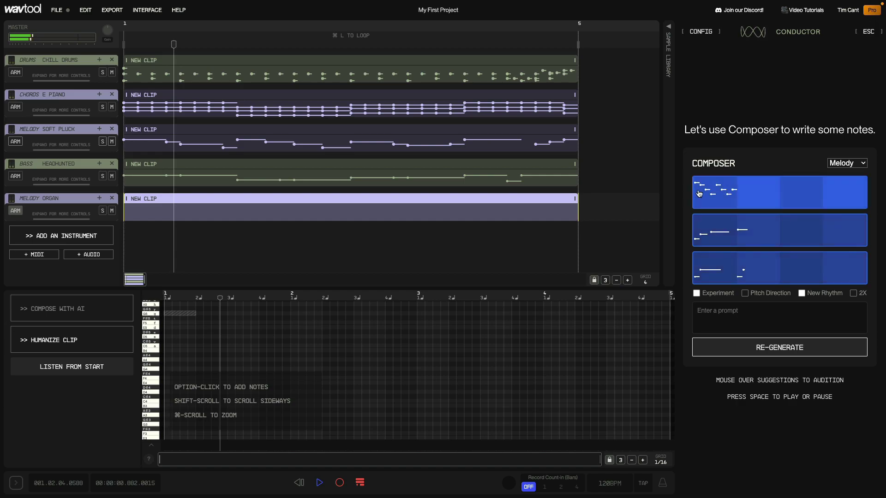
pyautogui.moveTo(701, 193)
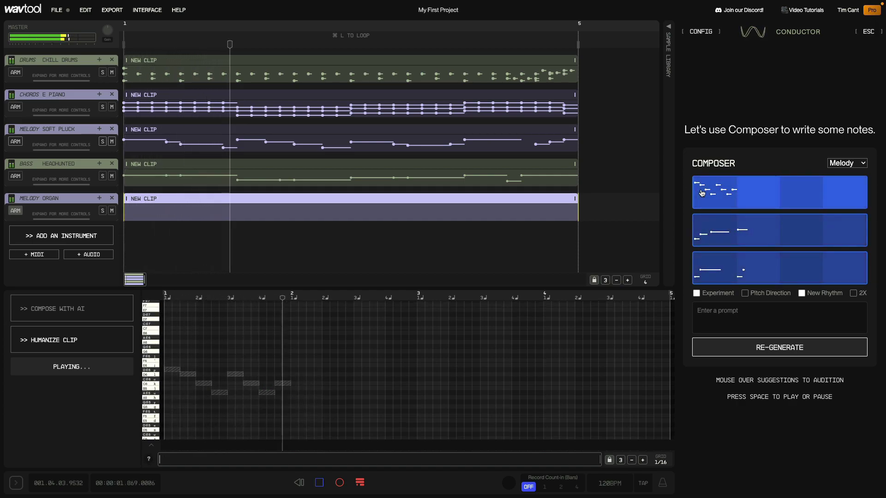
pyautogui.moveTo(701, 235)
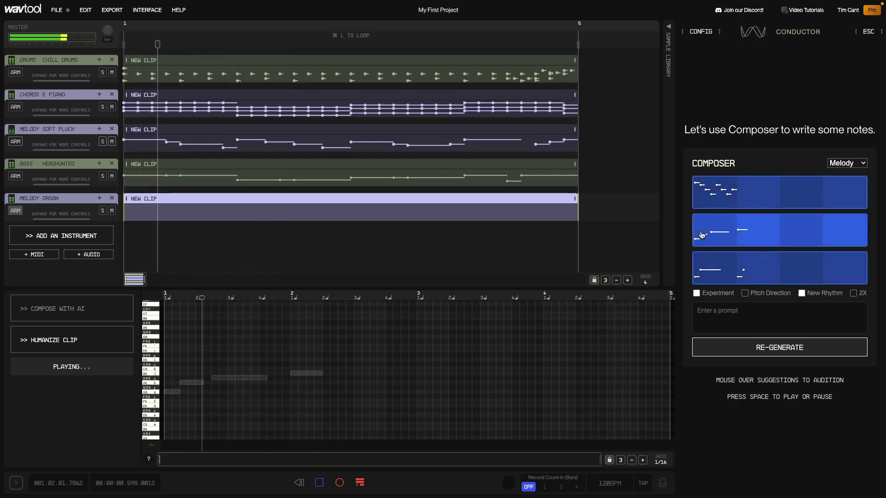
pyautogui.click(702, 235)
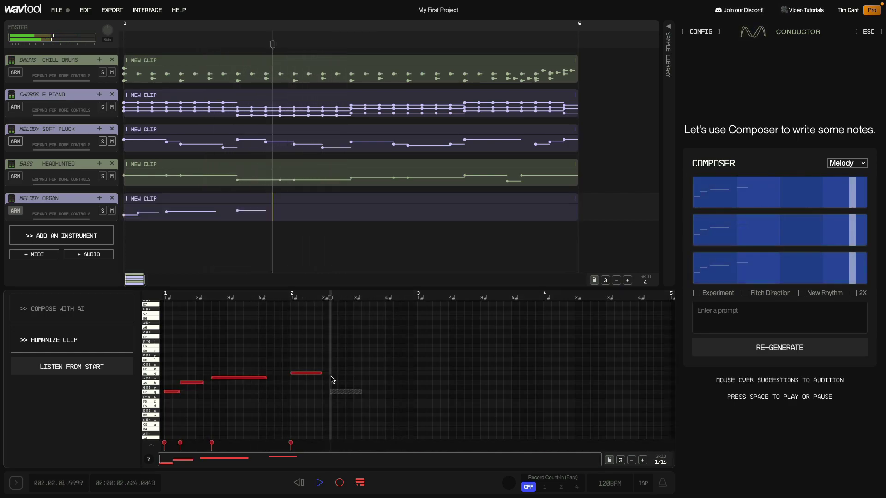
# Raise the organ note at the start of bar 2 by one semitone, audition the three new suggestions and add the first
pyautogui.moveTo(304, 373); pyautogui.dragTo(305, 369)
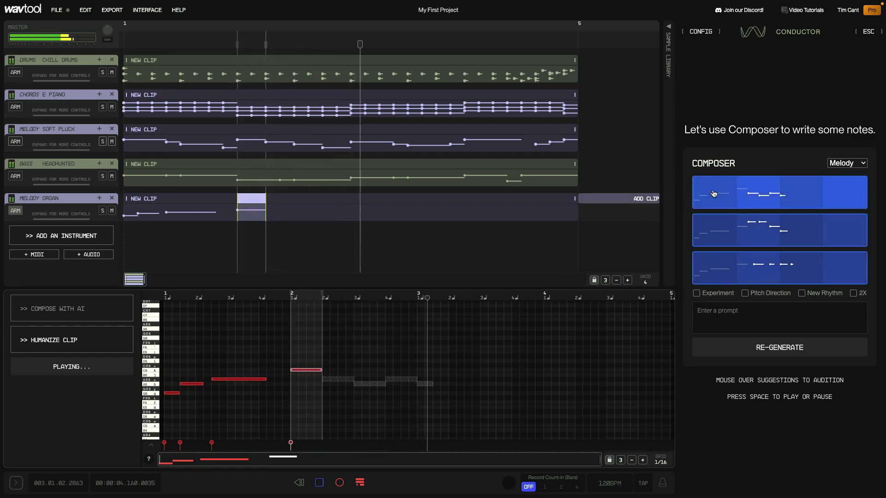
pyautogui.moveTo(717, 225)
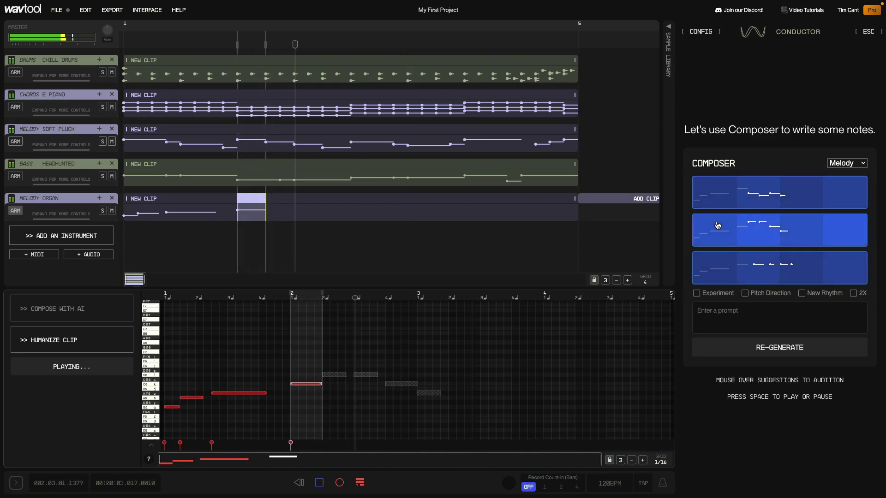
pyautogui.moveTo(721, 267)
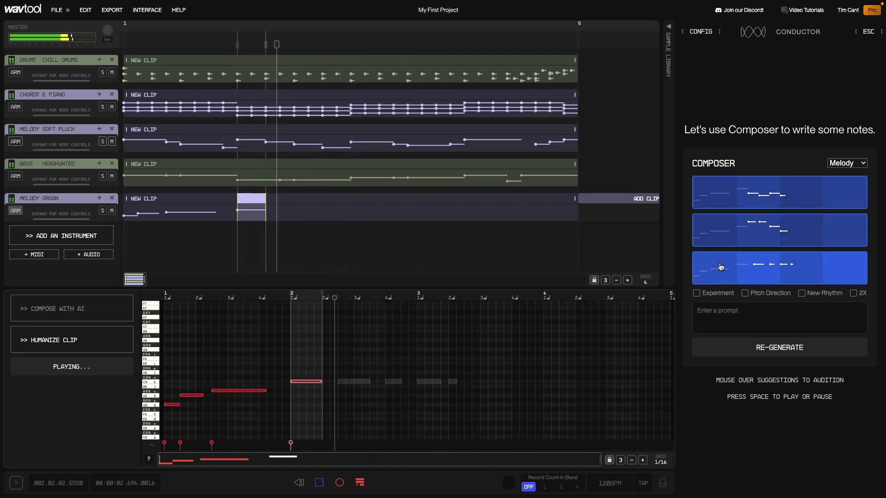
pyautogui.click(693, 192)
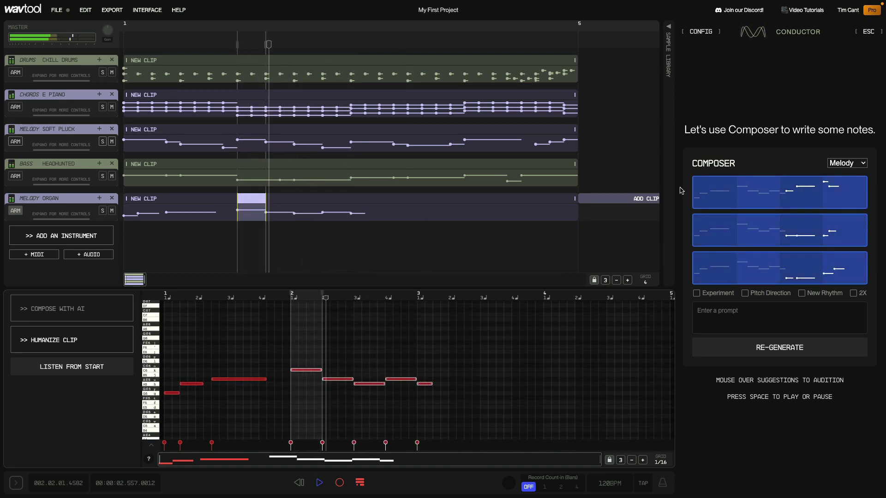
# Audition the organ suggestions for bars 3 and 4, re-generate them, and extend the melody into bar 4
pyautogui.moveTo(718, 193)
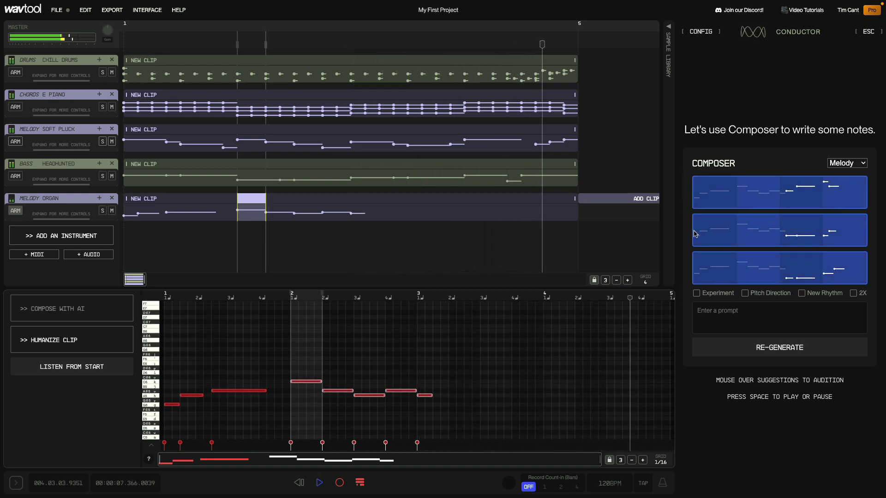
pyautogui.moveTo(709, 235)
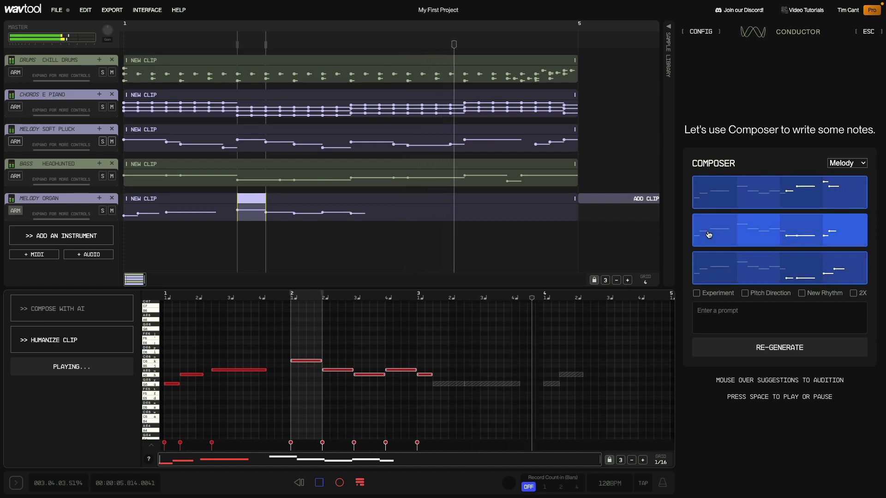
pyautogui.moveTo(709, 274)
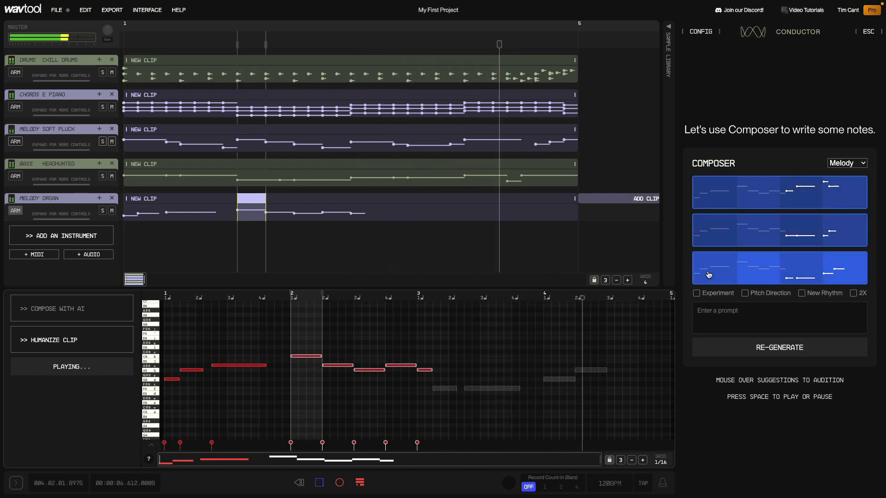
pyautogui.click(708, 355)
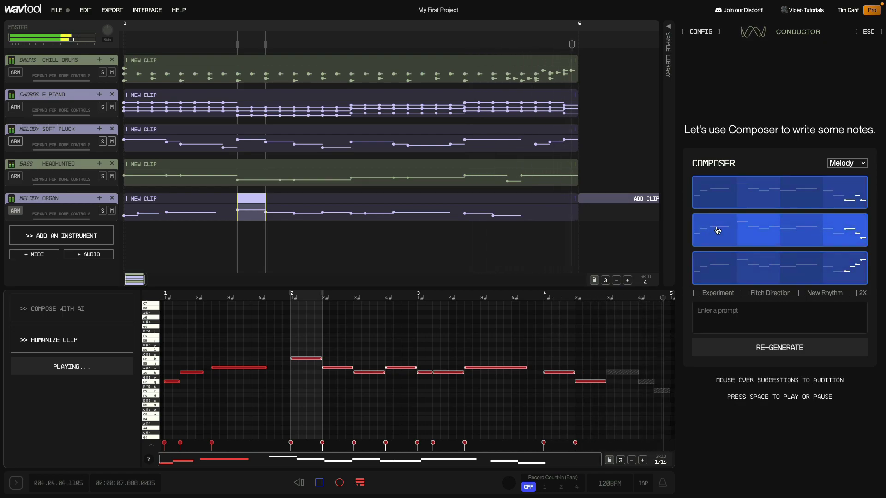
# Complete the organ clip with the third, rising suggestion, and close the Composer after playing the song from the start
pyautogui.moveTo(715, 273)
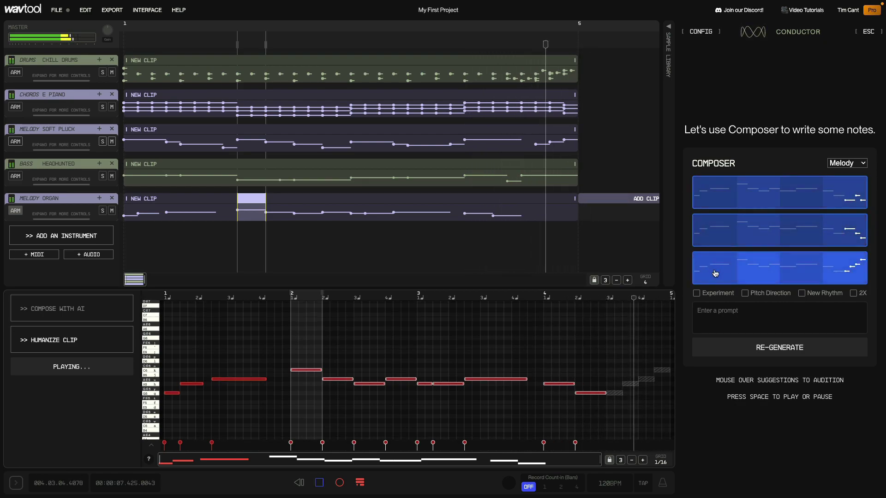
pyautogui.click(715, 273)
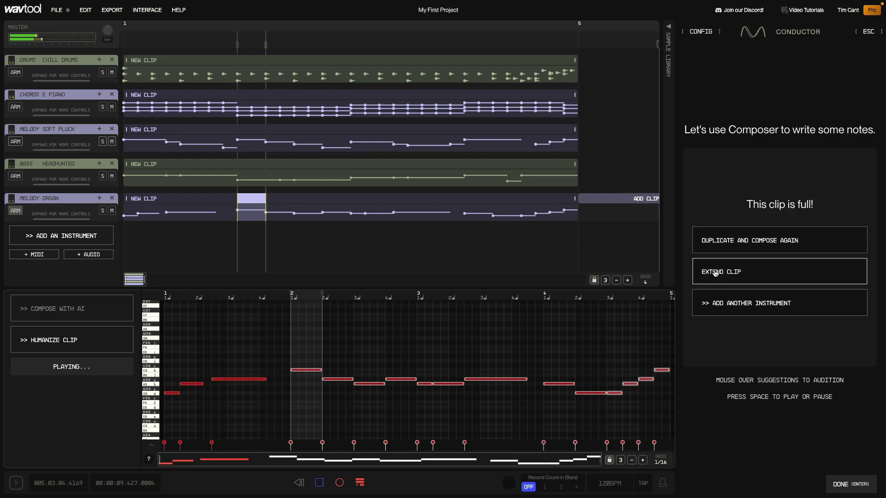
pyautogui.click(298, 484)
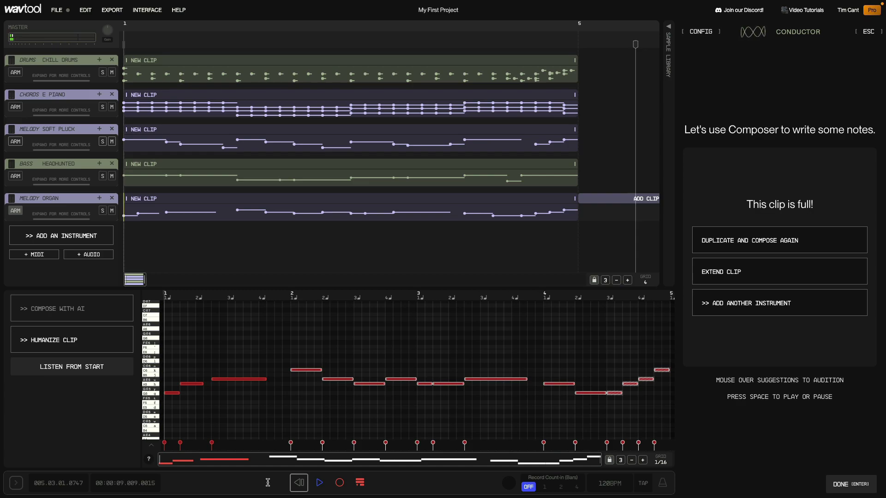
pyautogui.click(299, 482)
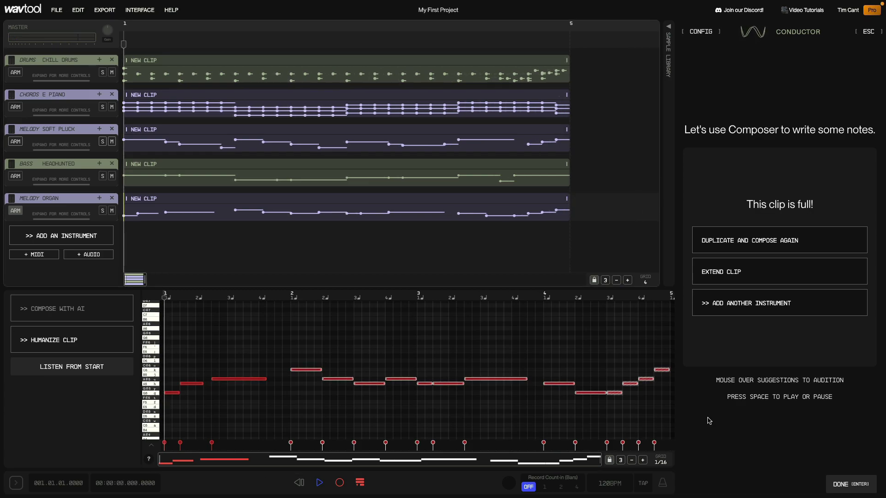
pyautogui.click(838, 484)
# Duplicate clips up to bar 21 so drums play from bar 1, E Piano chords from bar 5 and Soft Pluck from bar 9
pyautogui.scroll(-5, 440, 256)
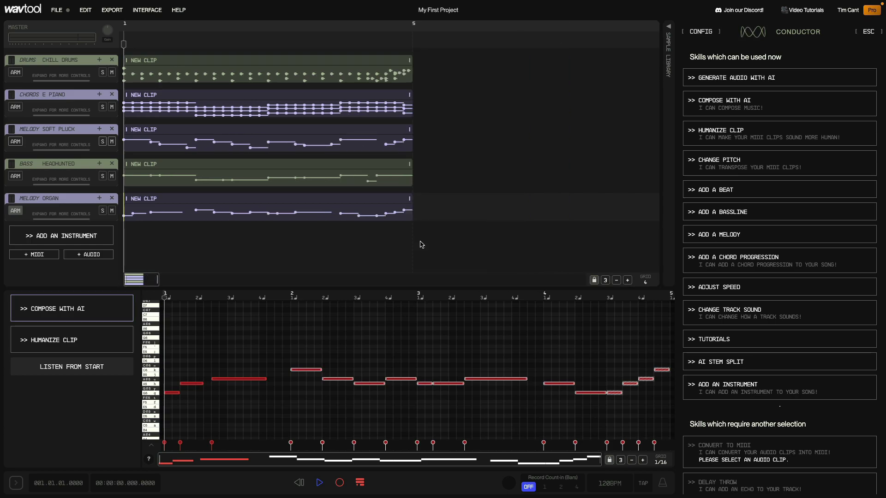
pyautogui.moveTo(142, 60); pyautogui.dragTo(345, 64)
pyautogui.moveTo(153, 95); pyautogui.dragTo(358, 96)
pyautogui.moveTo(138, 128); pyautogui.dragTo(311, 132)
# Move the bass clip to bar 13 and duplicate it once, and move the organ clip to bar 17
pyautogui.moveTo(141, 166); pyautogui.dragTo(311, 164)
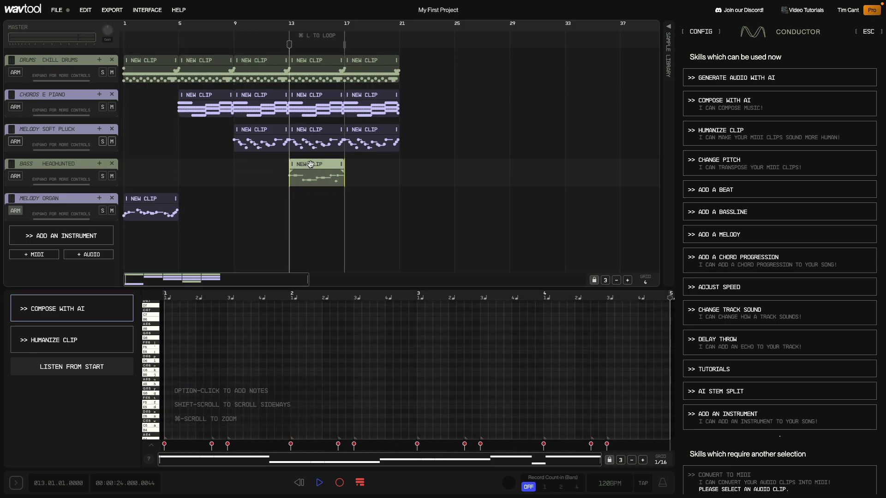
pyautogui.press('super+d')
pyautogui.moveTo(143, 199); pyautogui.dragTo(365, 199)
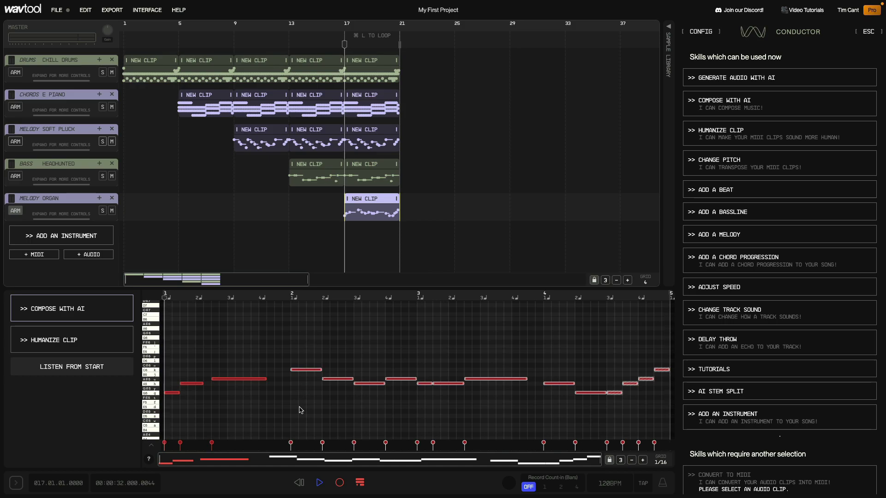
# Play the whole arrangement from the start and return the playhead to bar 1
pyautogui.click(300, 487)
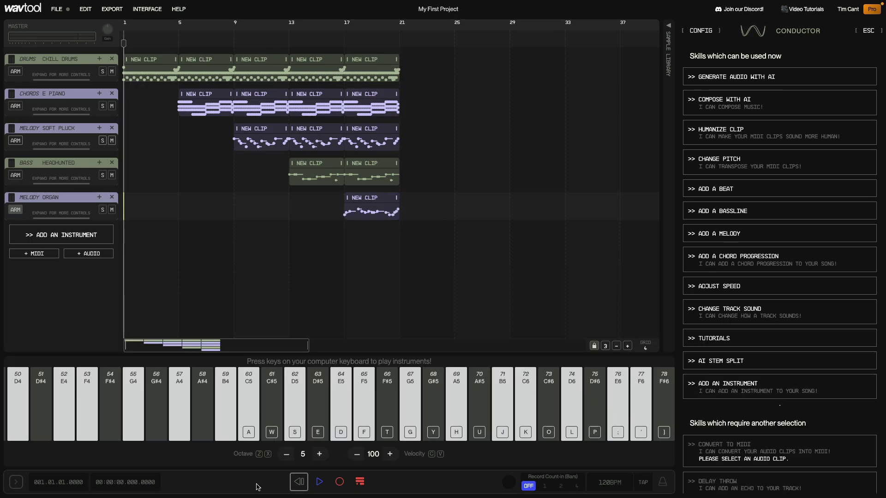
pyautogui.press('space')
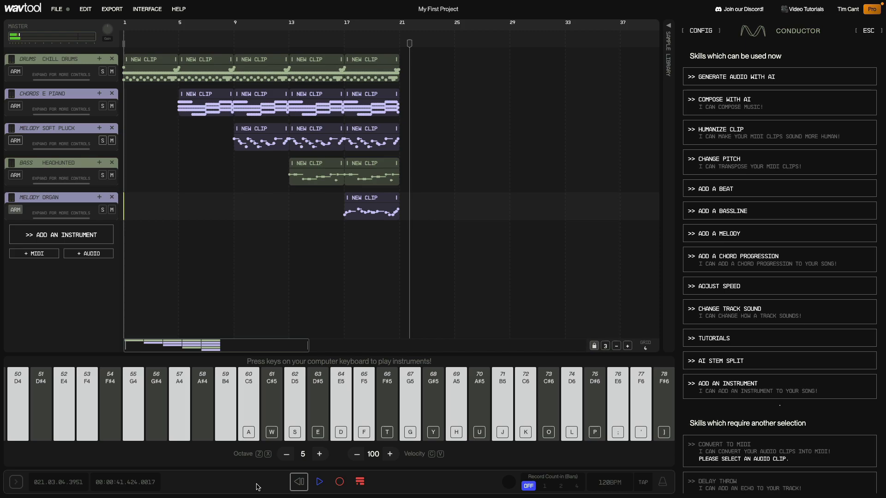
pyautogui.press('space')
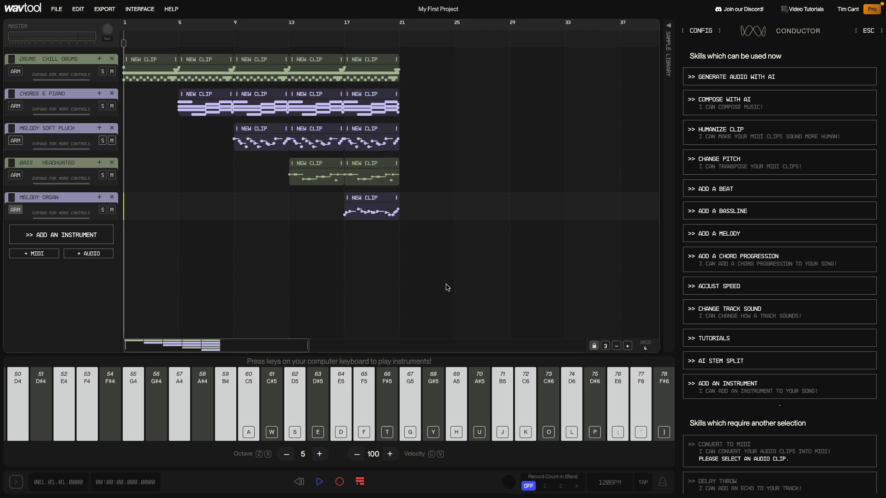
# Place the Sidechain WN Downsweep sample from the Transitions & FX pack on a new audio track at bar 13, and close the sample library
pyautogui.click(669, 28)
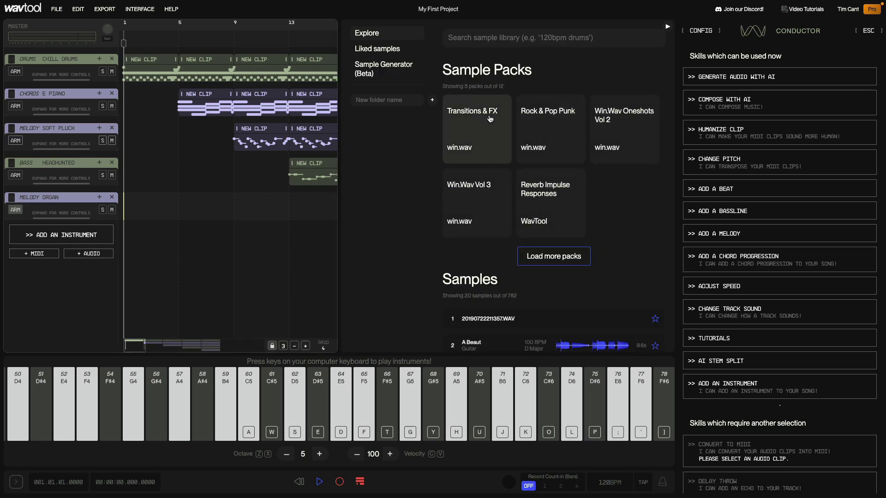
pyautogui.click(491, 119)
pyautogui.scroll(-10, 516, 207)
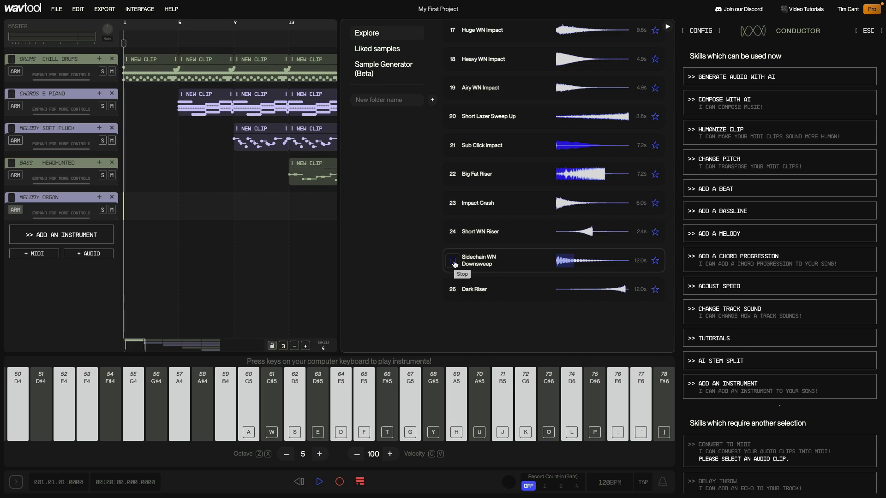
pyautogui.moveTo(476, 257); pyautogui.dragTo(277, 243)
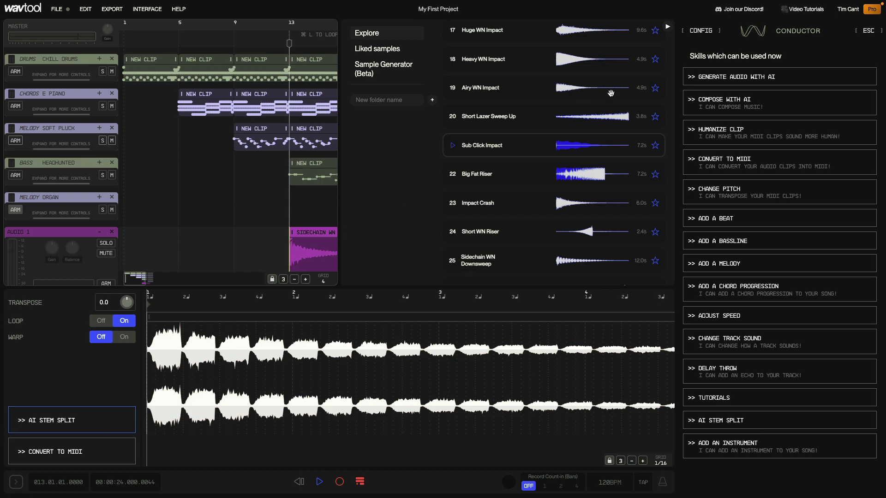
pyautogui.click(669, 27)
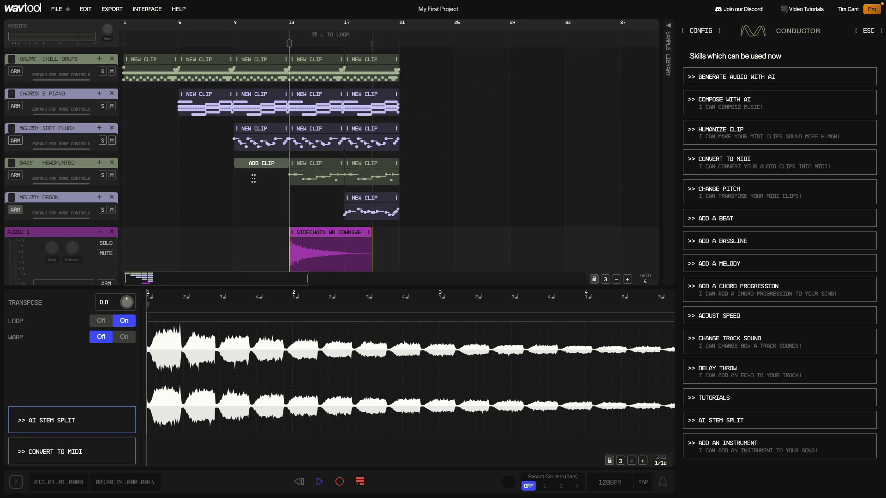
# Play the song from bar 9 to hear how the downsweep sits at the bar 13 transition
pyautogui.click(234, 43)
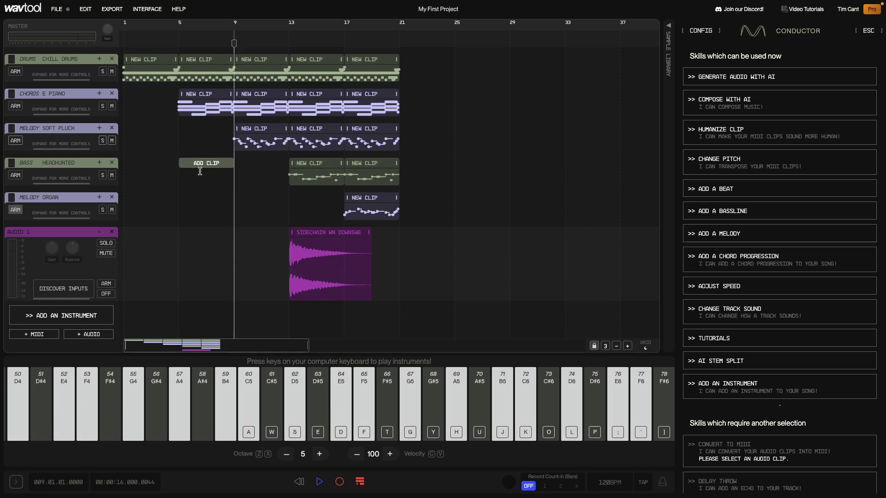
pyautogui.press('space')
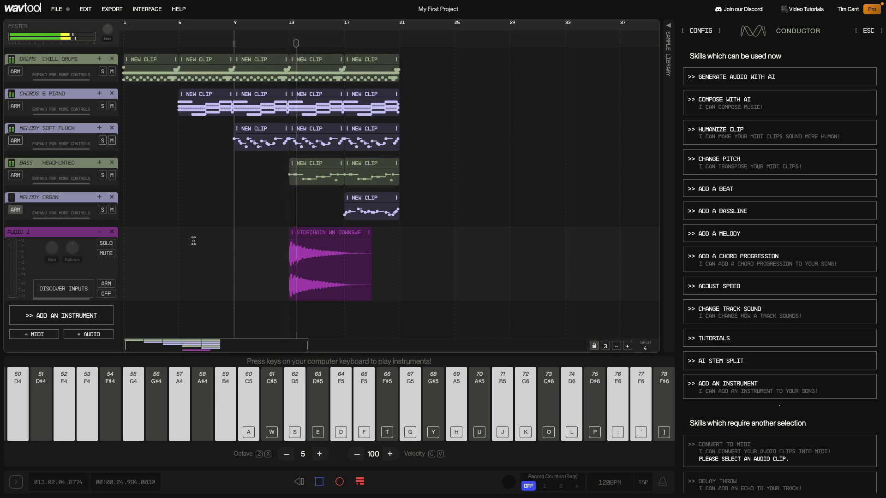
pyautogui.press('space')
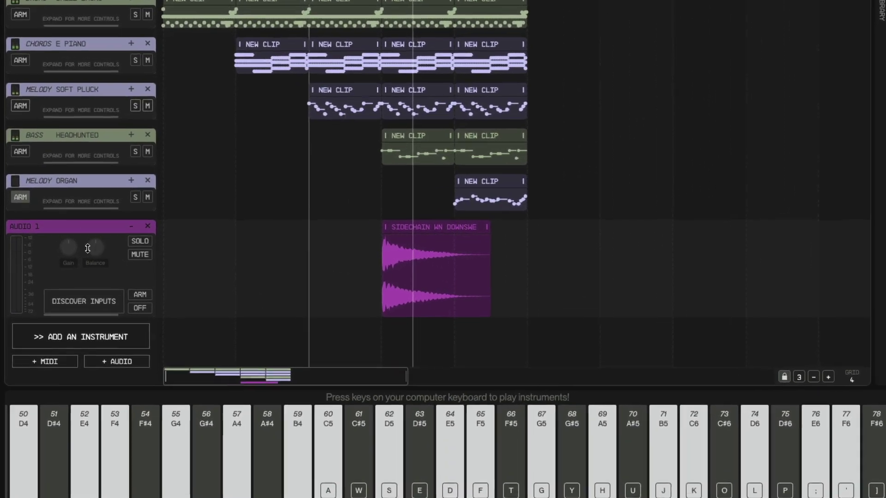
pyautogui.moveTo(52, 248)
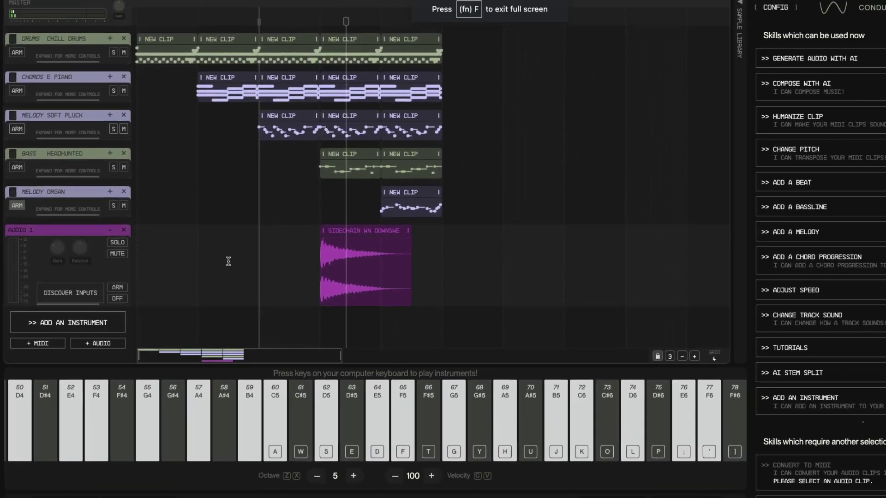
pyautogui.press('space')
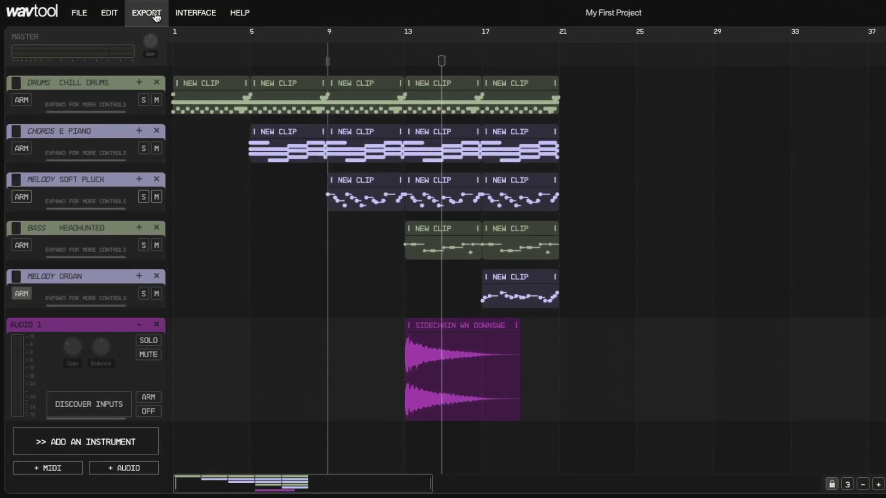
# Examine the export download formats, including WAV, the MP3 size options and the zipped project
pyautogui.click(112, 9)
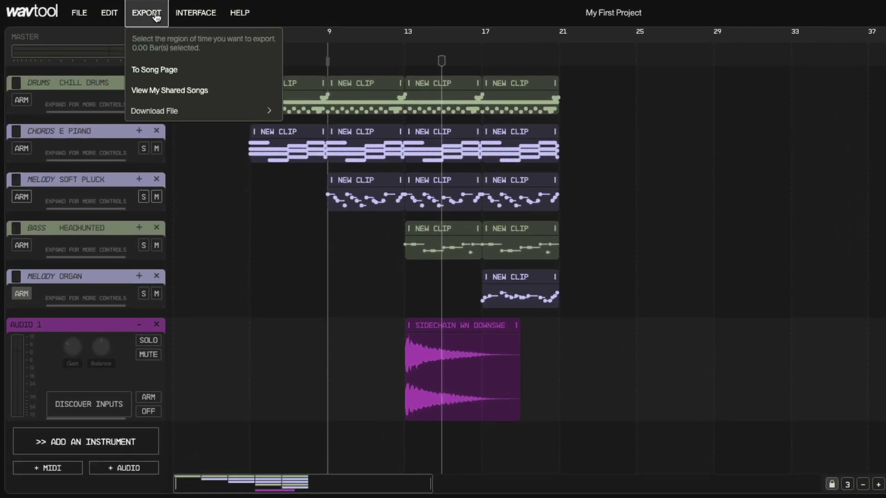
pyautogui.moveTo(164, 110)
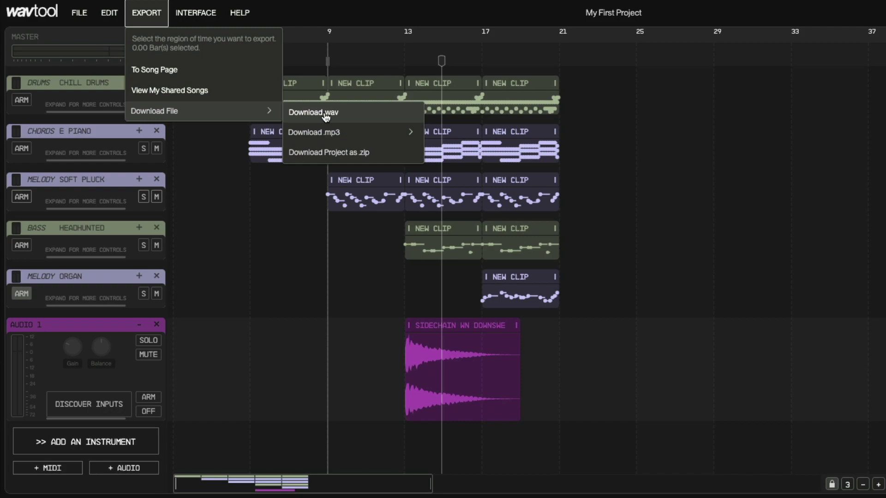
pyautogui.moveTo(327, 132)
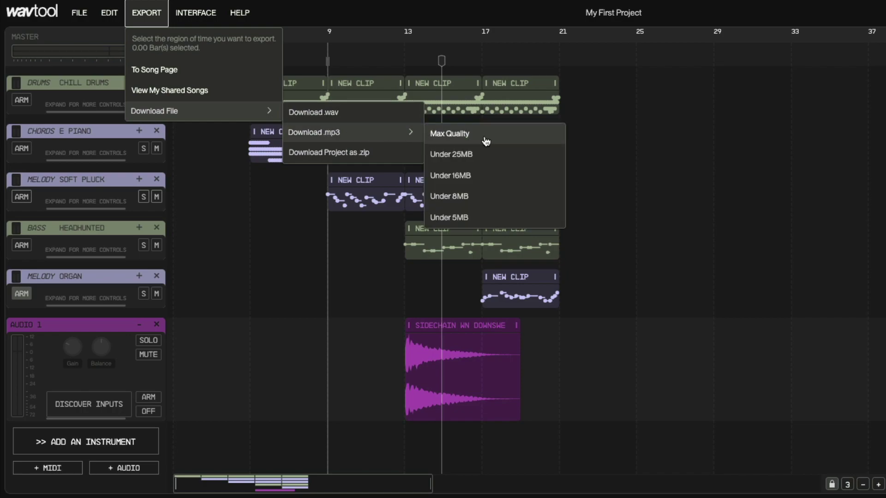
pyautogui.click(488, 224)
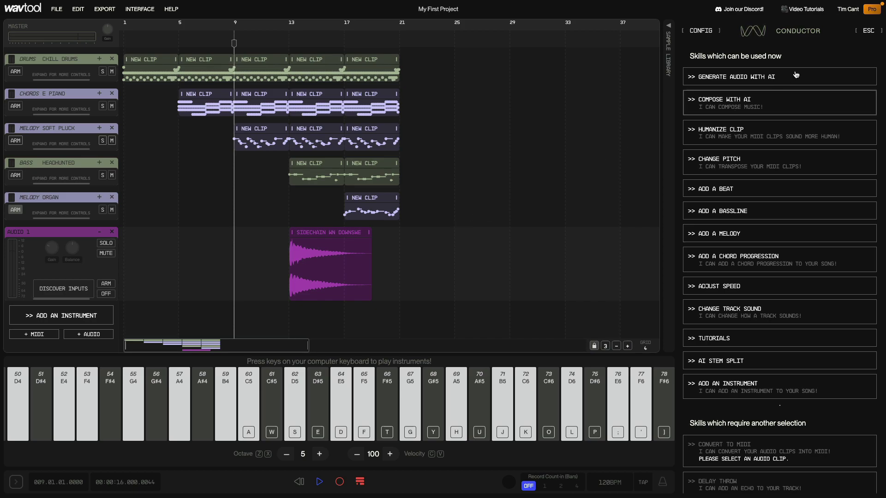
# Ask Conductor "What can I use to make my bass line sound fuller?" in its chat
pyautogui.click(869, 34)
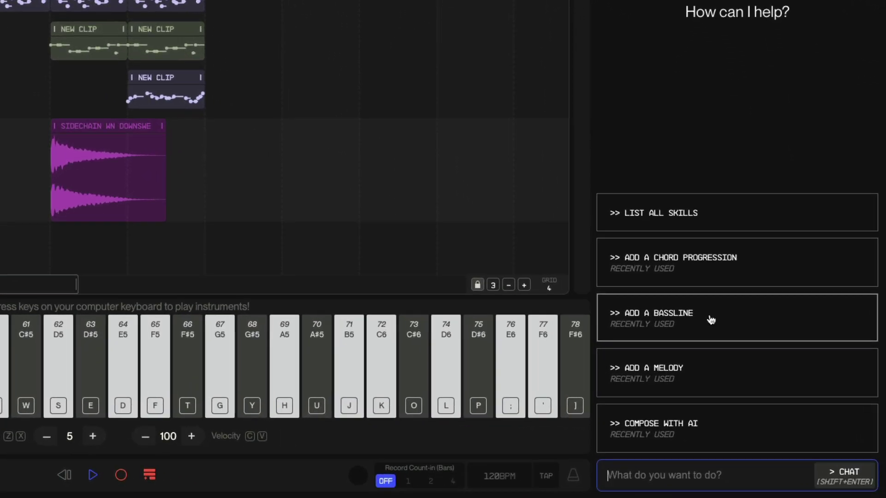
pyautogui.write('What can ')
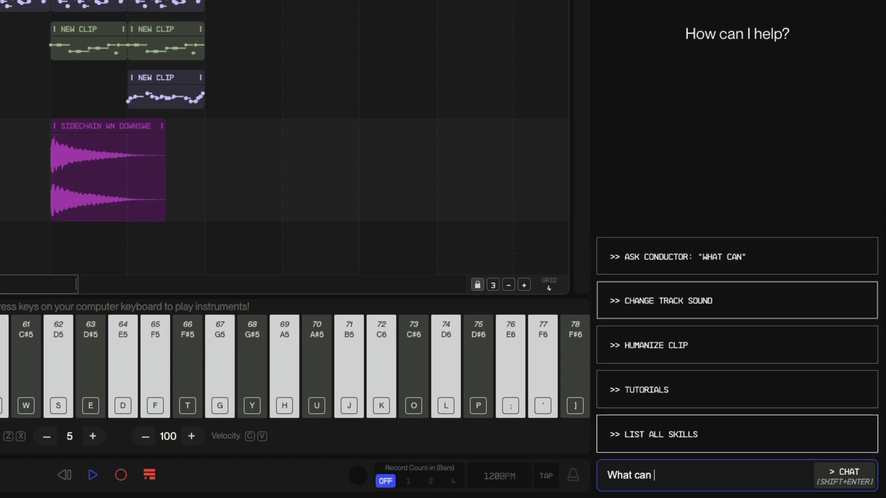
pyautogui.write('I use to make m')
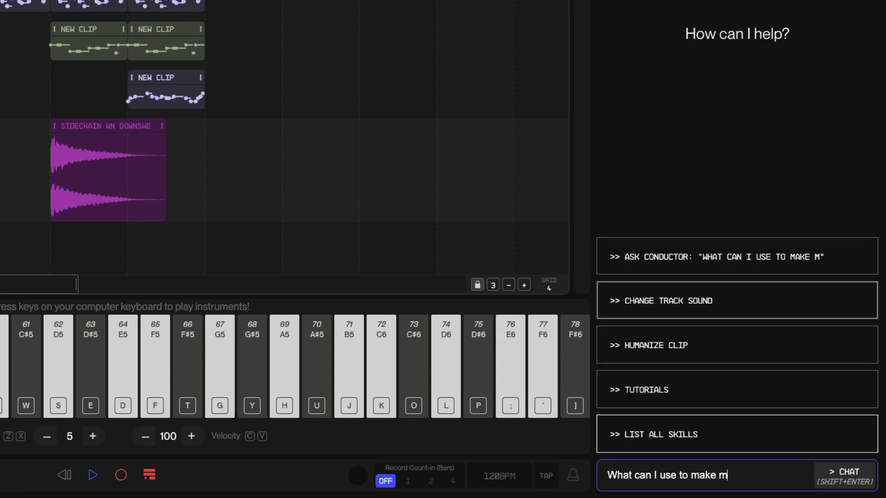
pyautogui.write('y bass line sound fuller?')
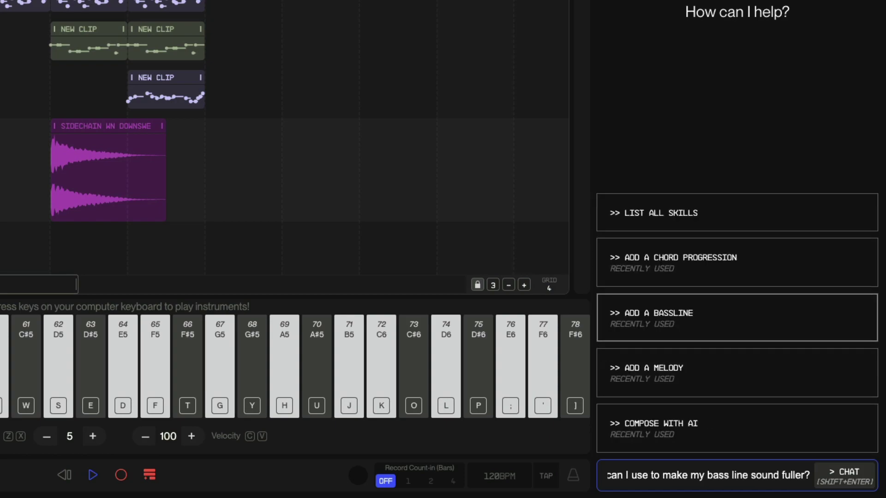
pyautogui.hotkey('shift', 'Return')
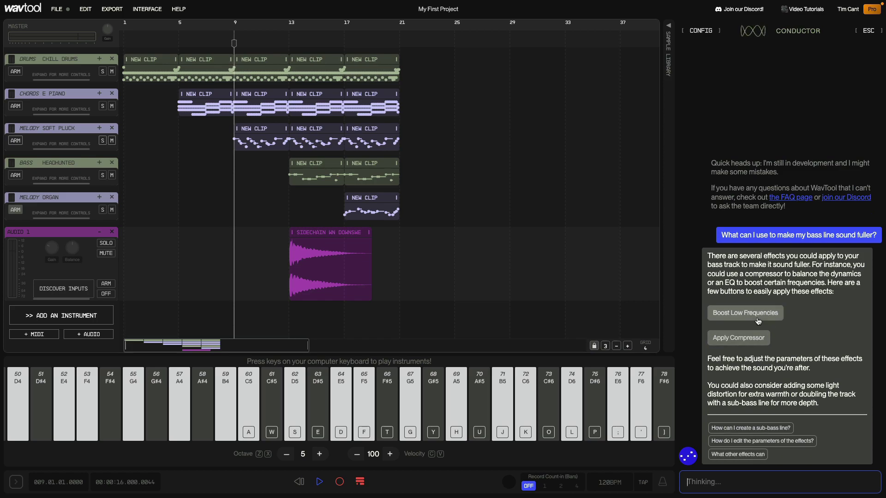
# Apply Conductor's suggested low-frequency boost to the Headhunted bass track and play the song from bar 9
pyautogui.click(757, 319)
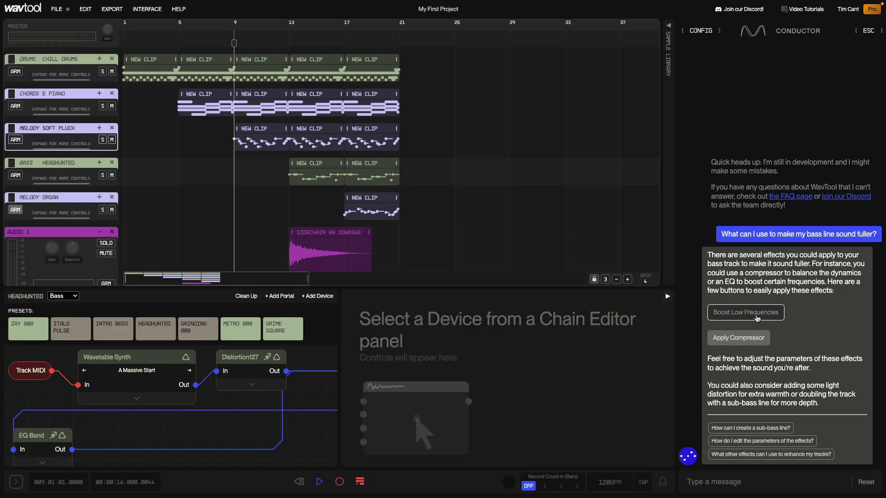
pyautogui.click(321, 485)
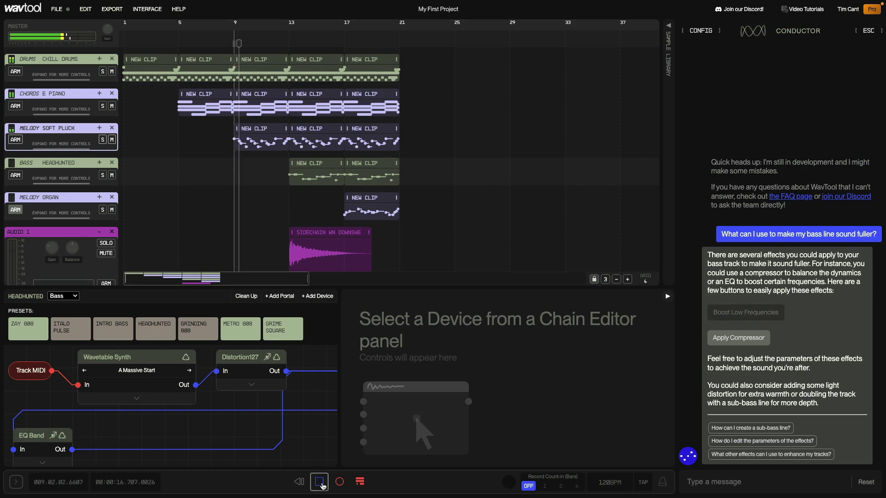